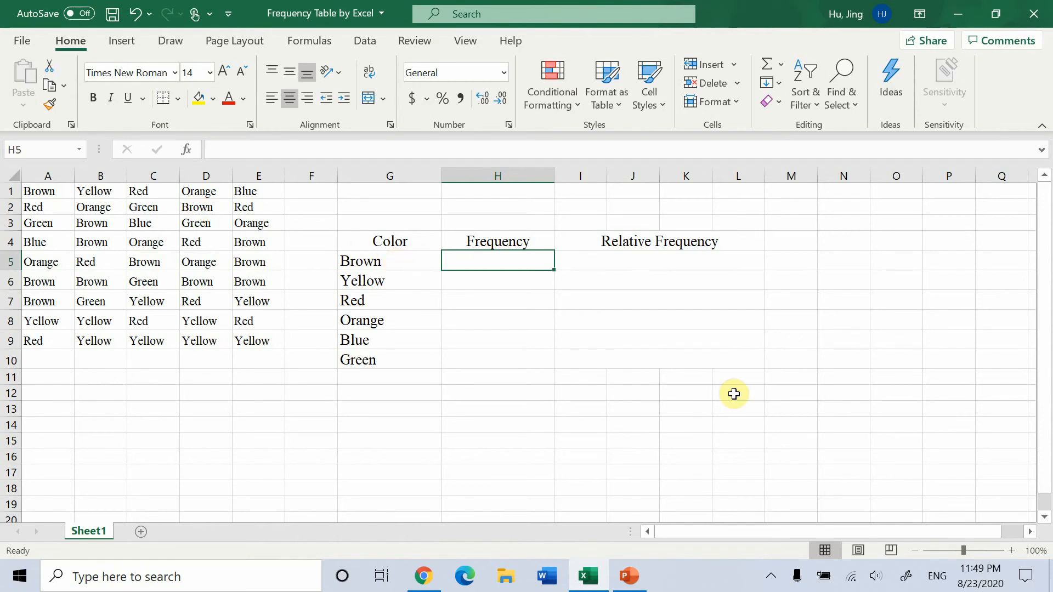
# Step: Enter =COUNTIF(A1:E9,G5) in H5 to count Brown in the color data
pyautogui.write('=countif')
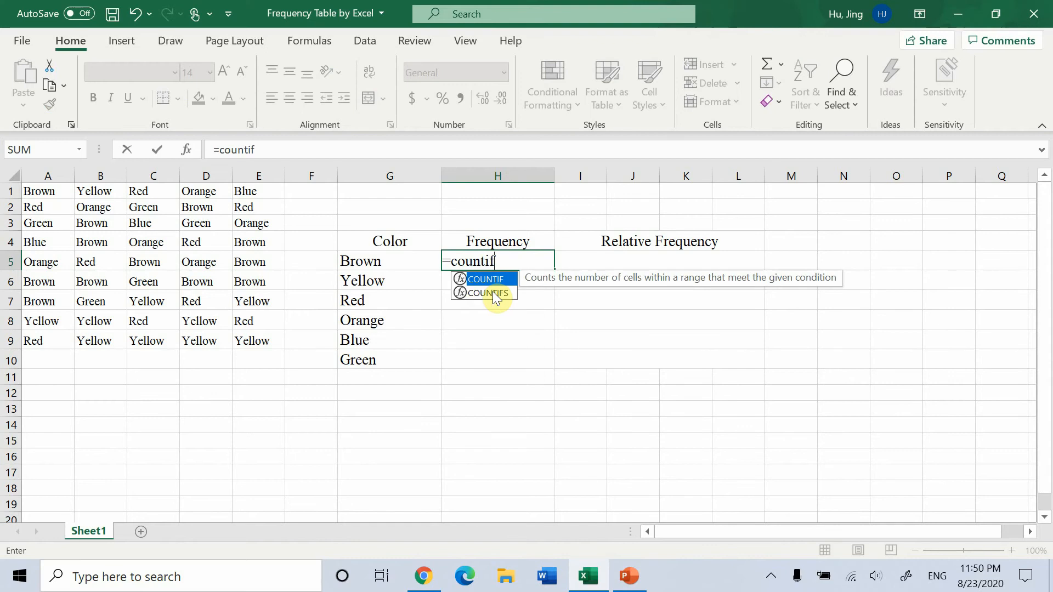
pyautogui.press('Tab')
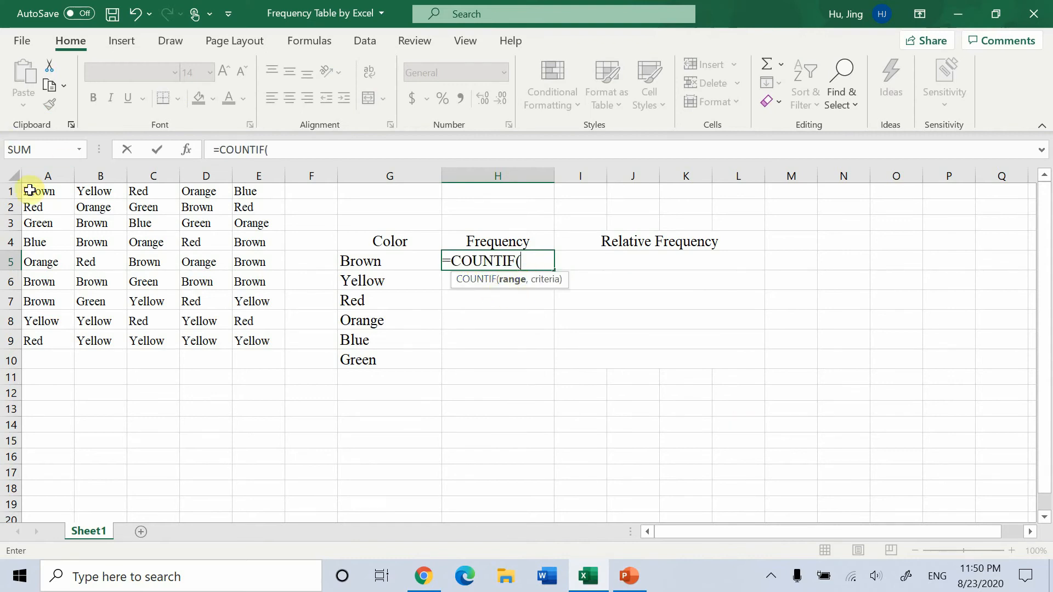
pyautogui.moveTo(30, 192); pyautogui.dragTo(253, 341)
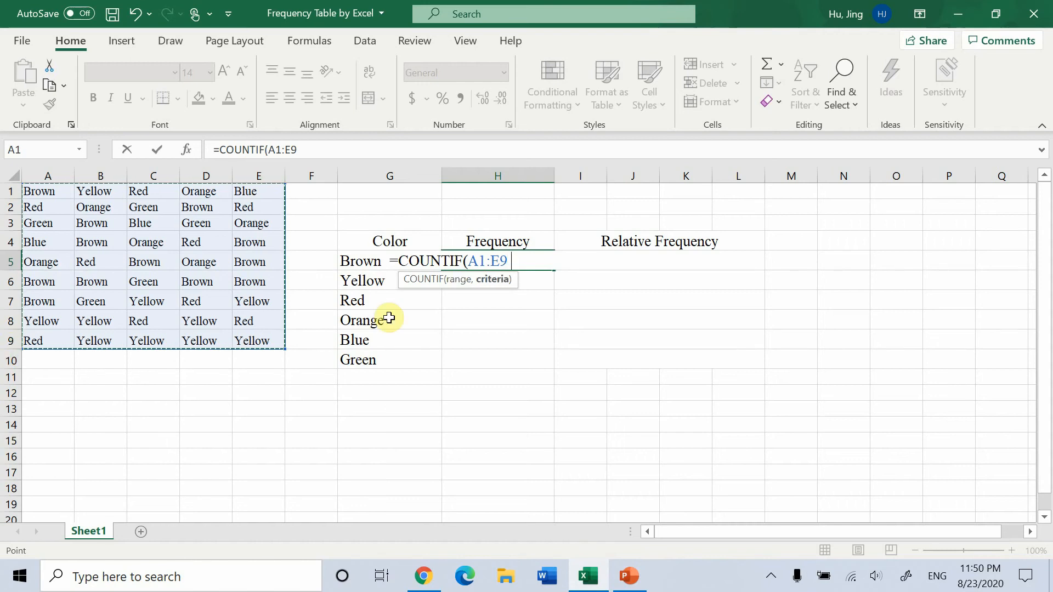
pyautogui.write(',')
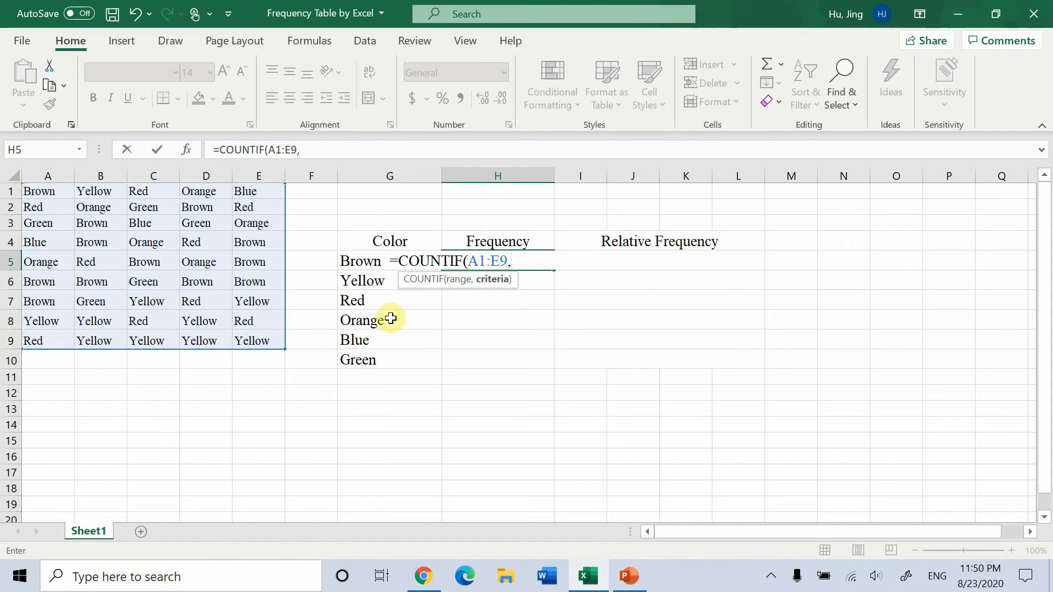
pyautogui.click(360, 261)
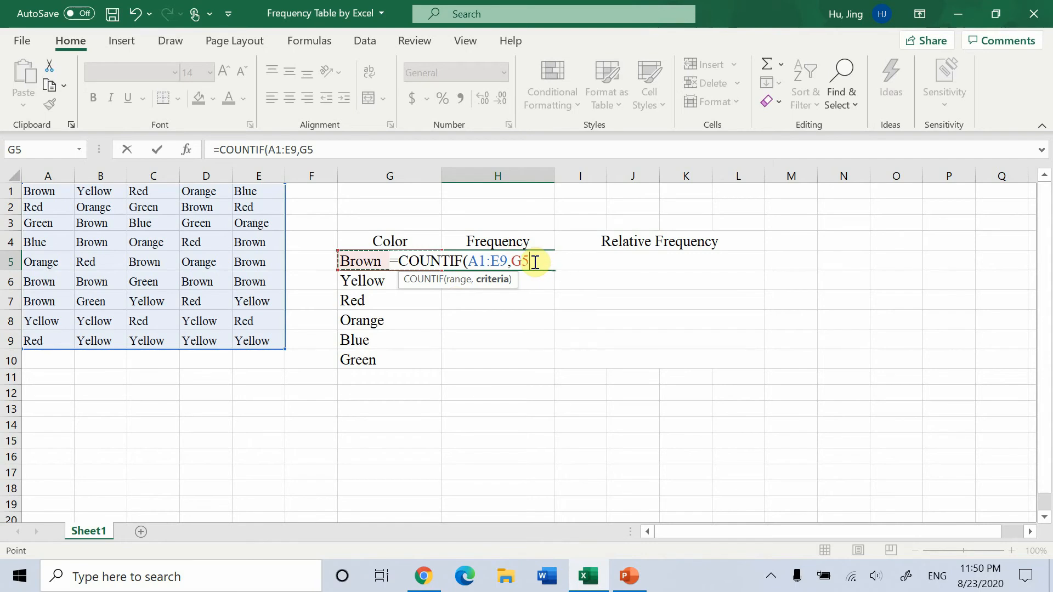
pyautogui.write(')')
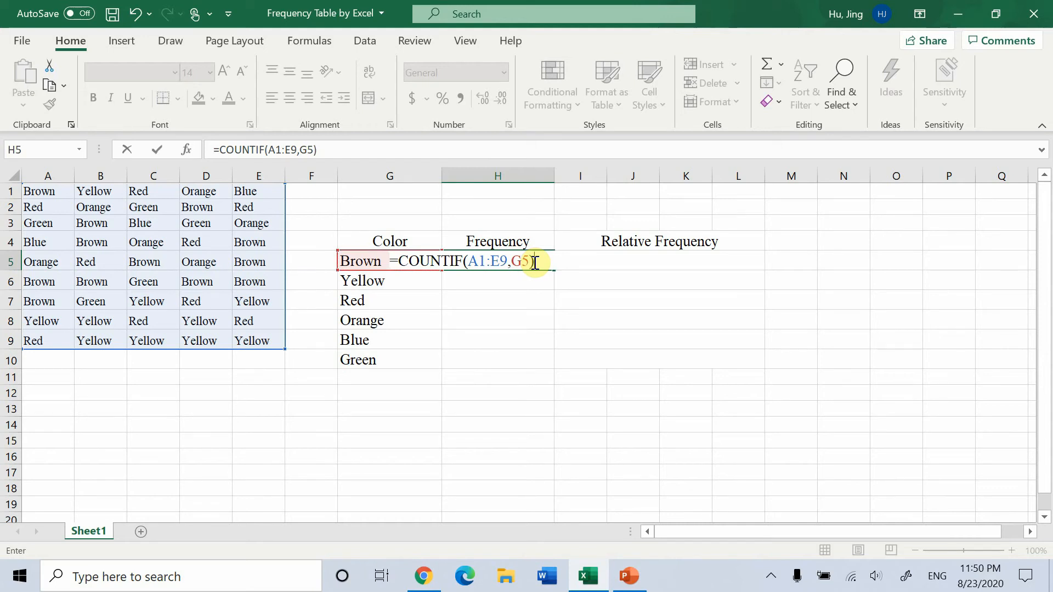
pyautogui.press('Return')
# Step: Enter =COUNTIF(A1:E9,G6) in H6 to count Yellow in the color data
pyautogui.write('=')
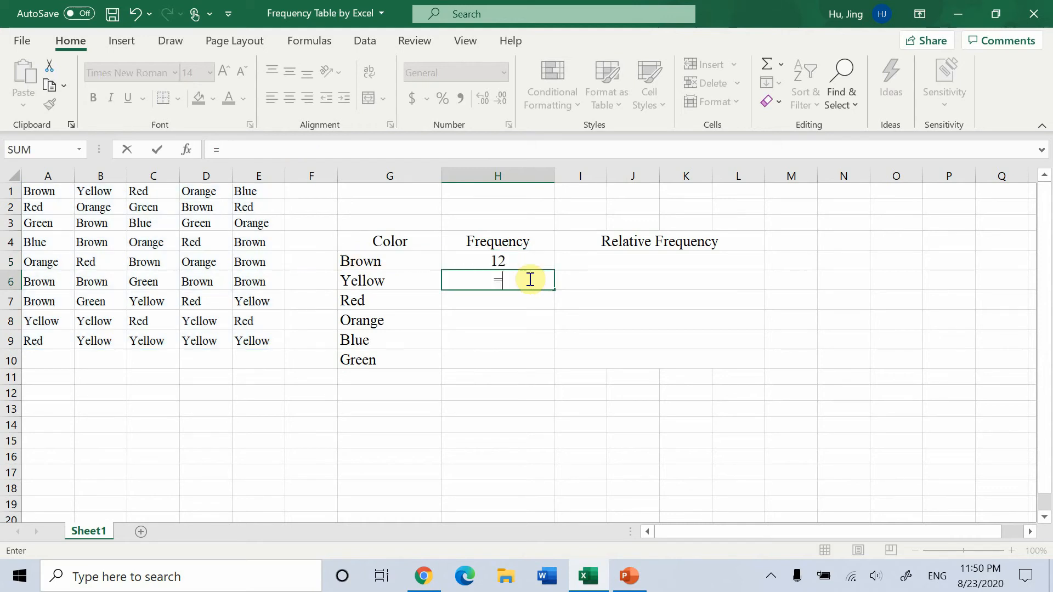
pyautogui.write('COUNTIF(')
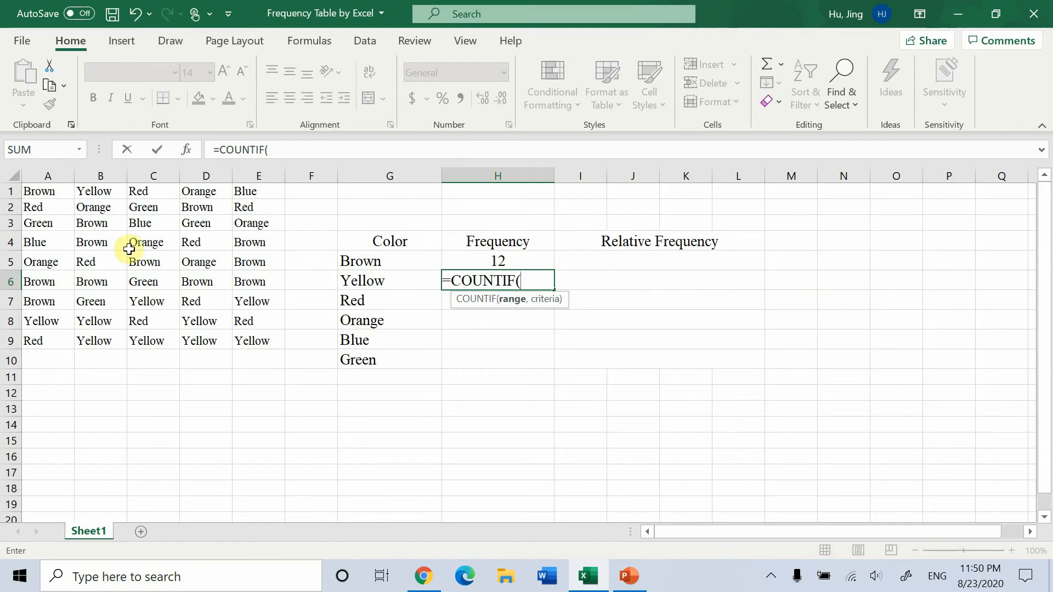
pyautogui.moveTo(39, 191); pyautogui.dragTo(250, 341)
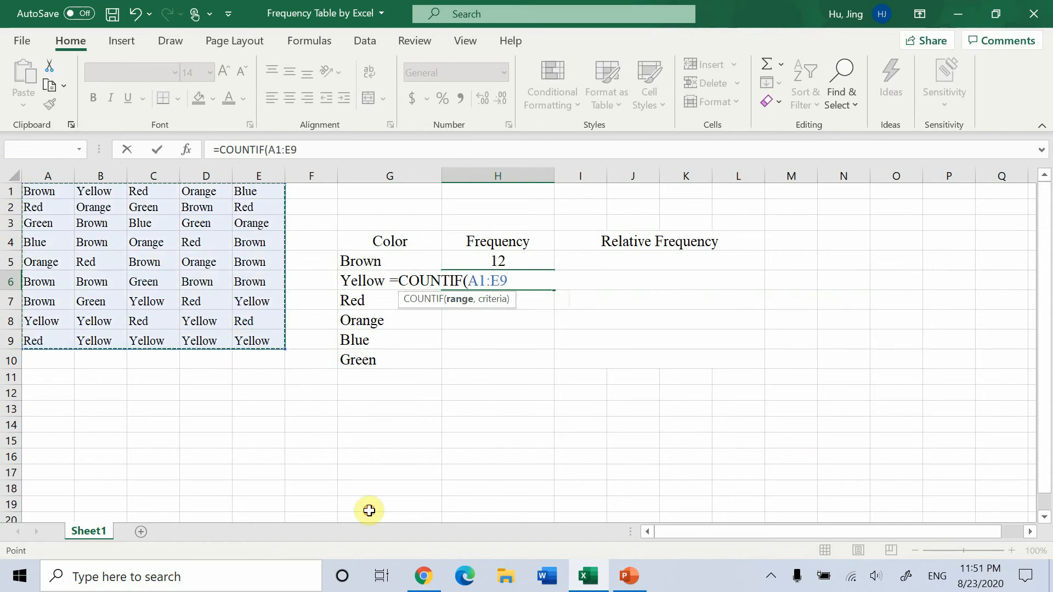
pyautogui.write(',')
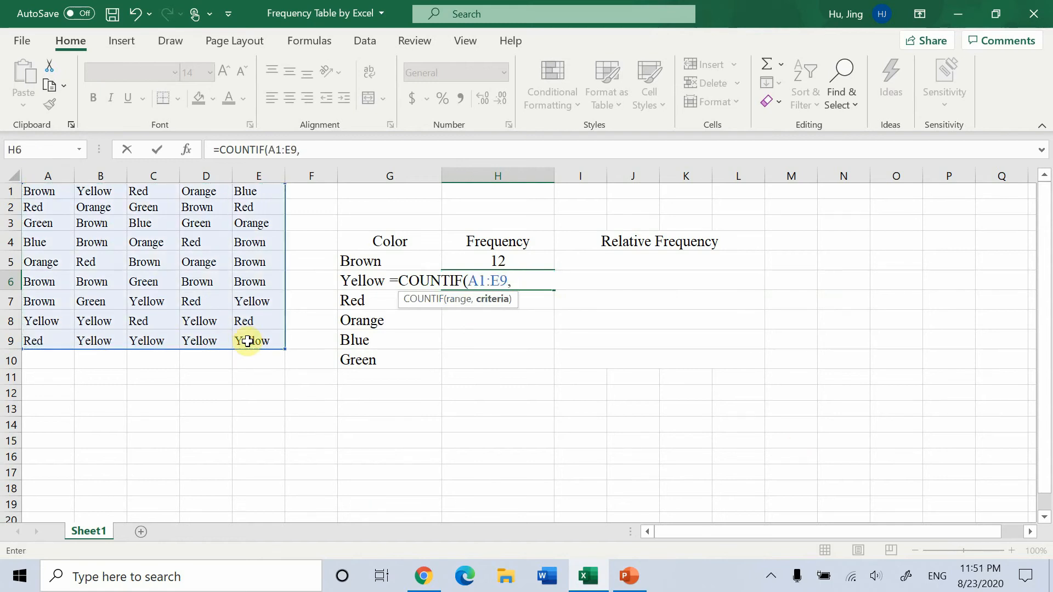
pyautogui.click(357, 284)
pyautogui.press('Return')
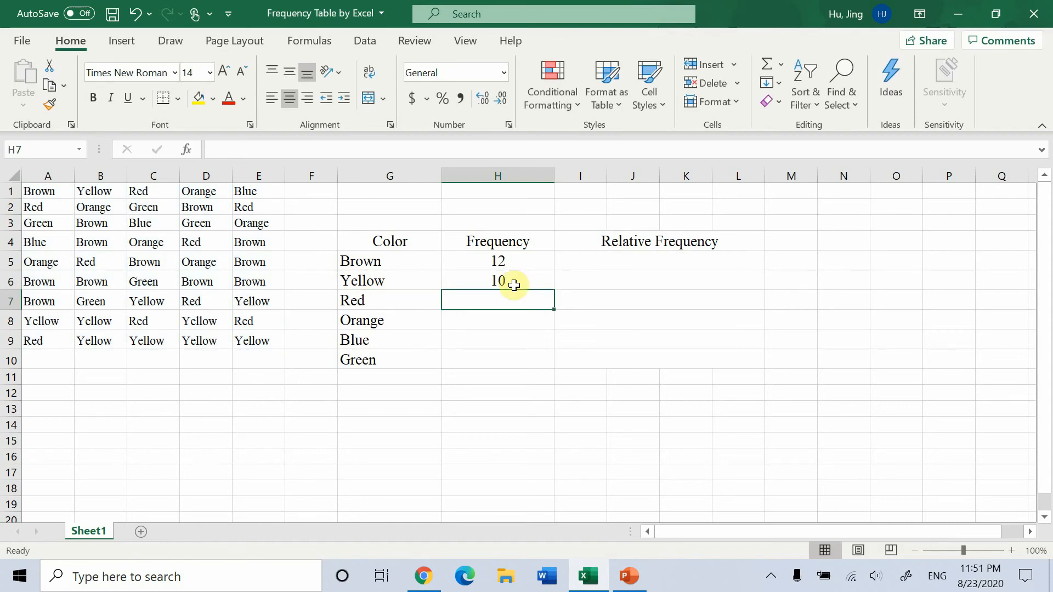
# Step: Undo both COUNTIF entries in the Frequency column
pyautogui.hotkey('ctrl', 'z')
pyautogui.hotkey('ctrl', 'z')
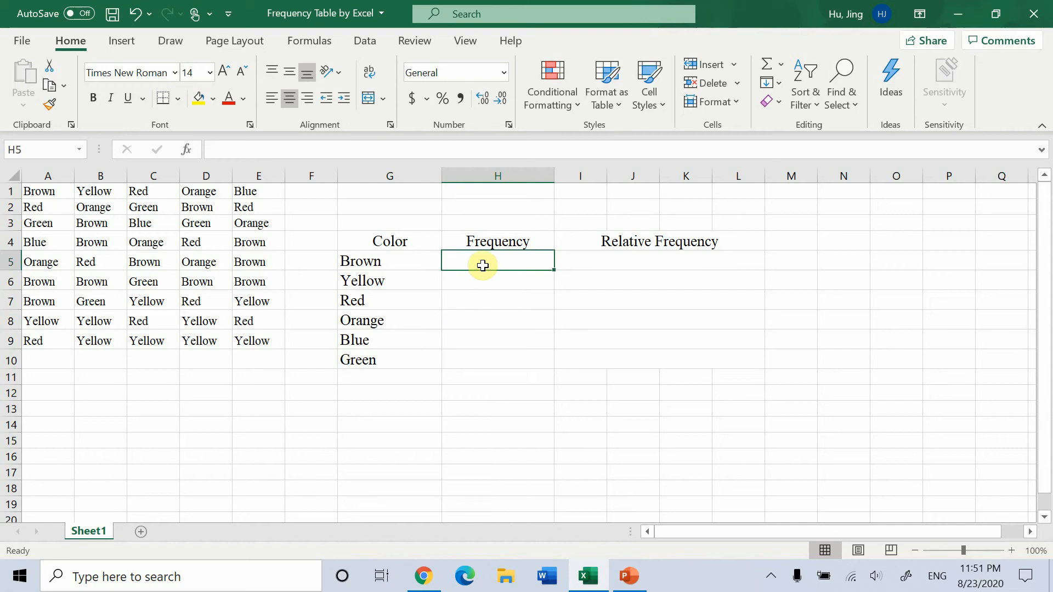
# Step: Enter =COUNTIF($A$1:$E$9,G5) in H5 with an absolute data range and fill it down to H10
pyautogui.write('=')
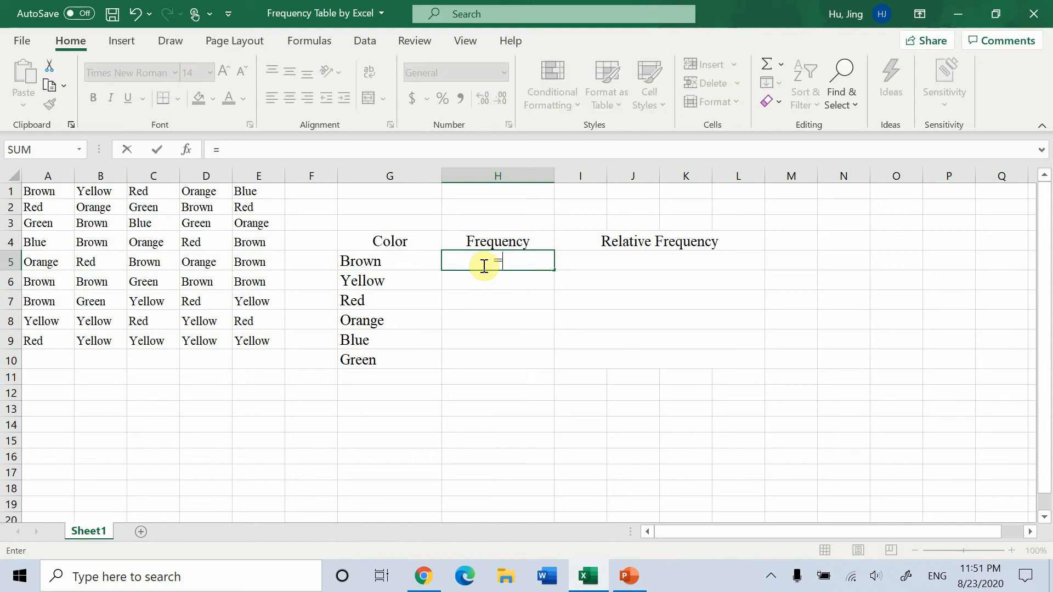
pyautogui.write('countif')
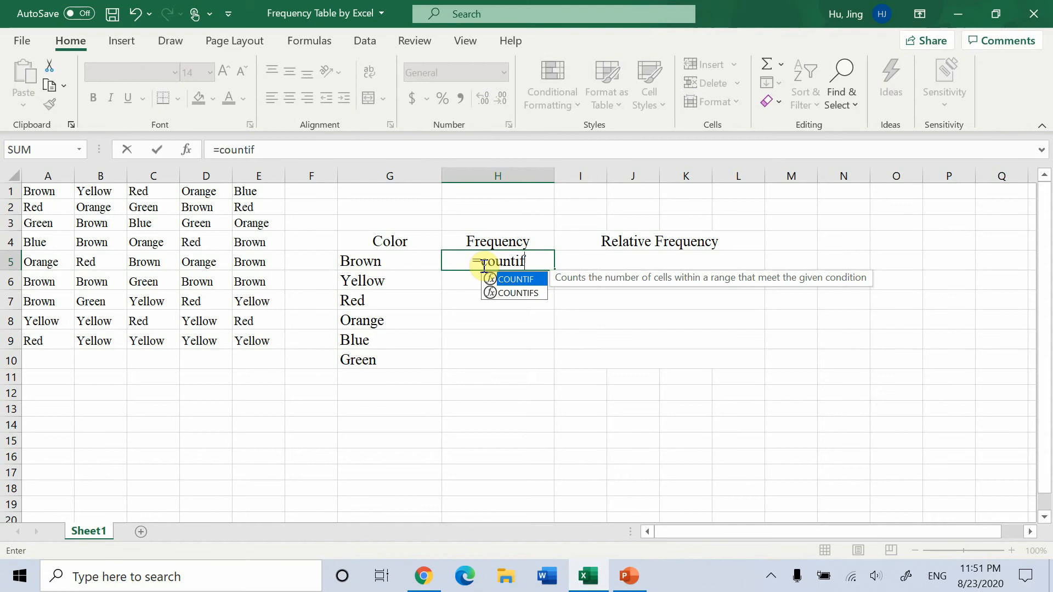
pyautogui.press('Tab')
pyautogui.moveTo(35, 195); pyautogui.dragTo(153, 248)
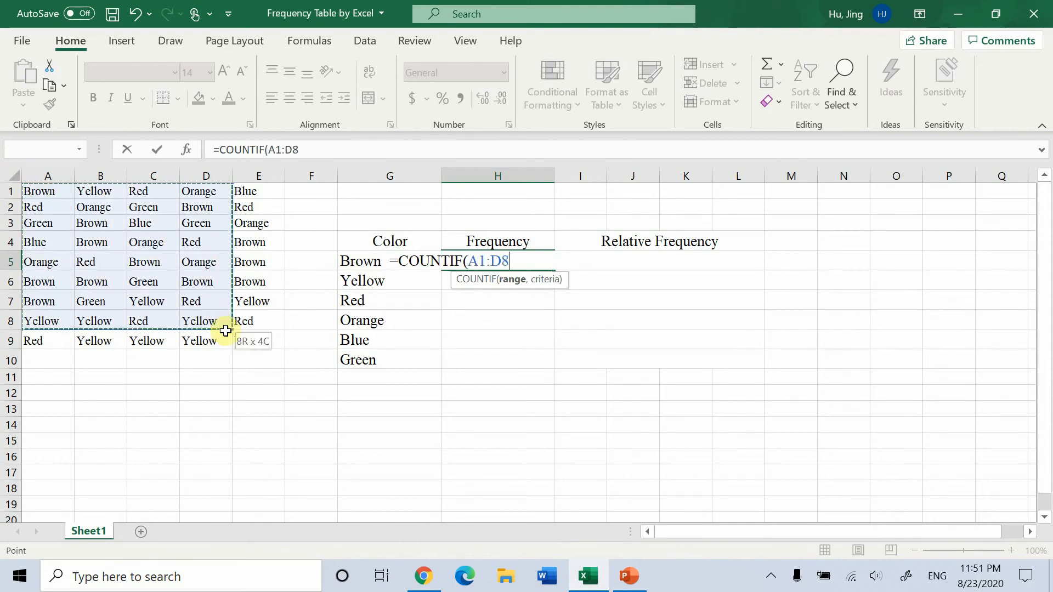
pyautogui.moveTo(225, 330); pyautogui.dragTo(255, 342)
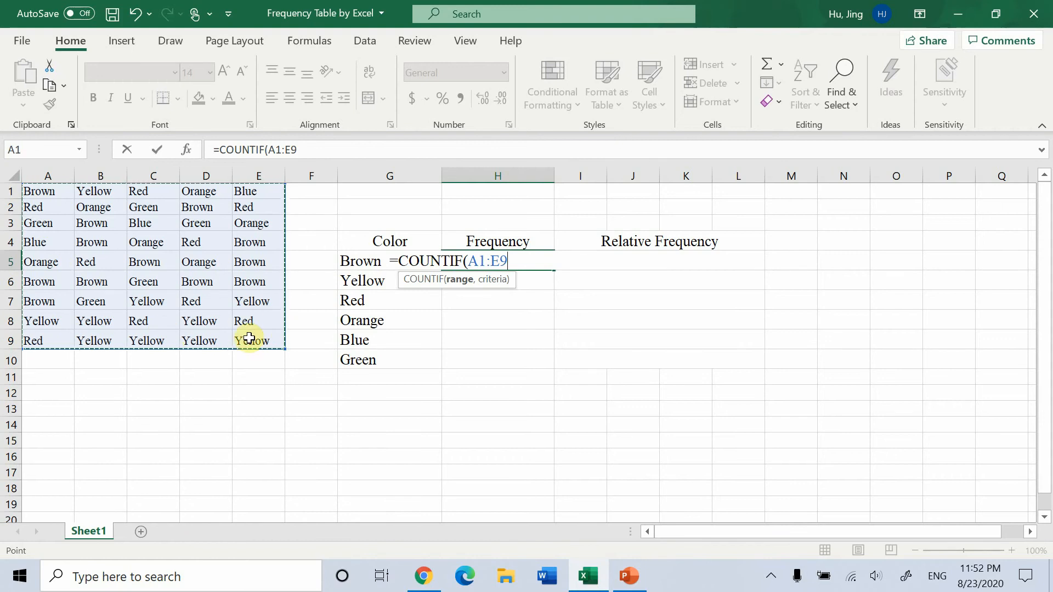
pyautogui.press('F4')
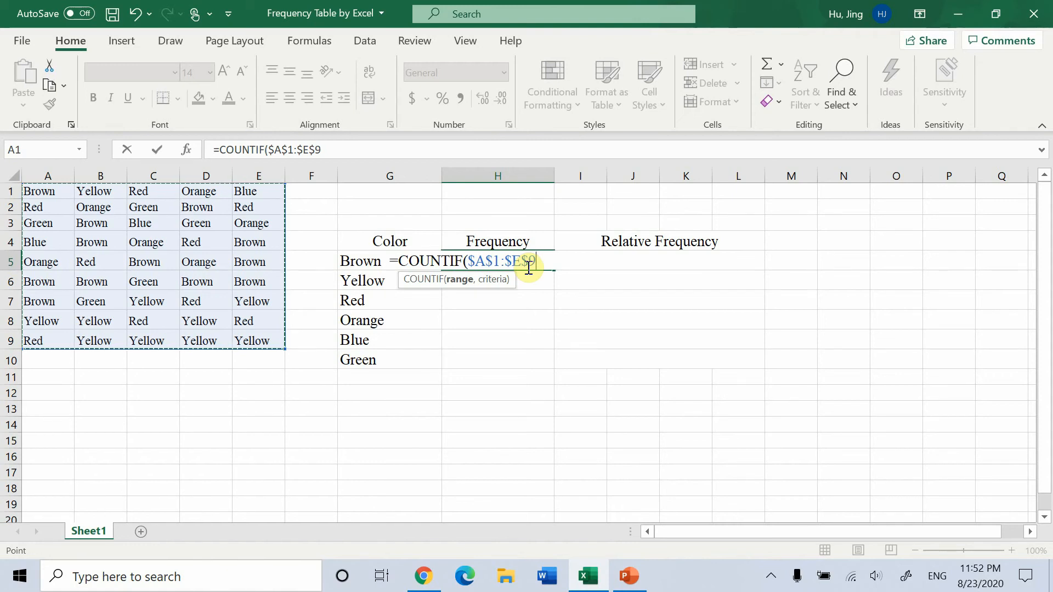
pyautogui.write(',')
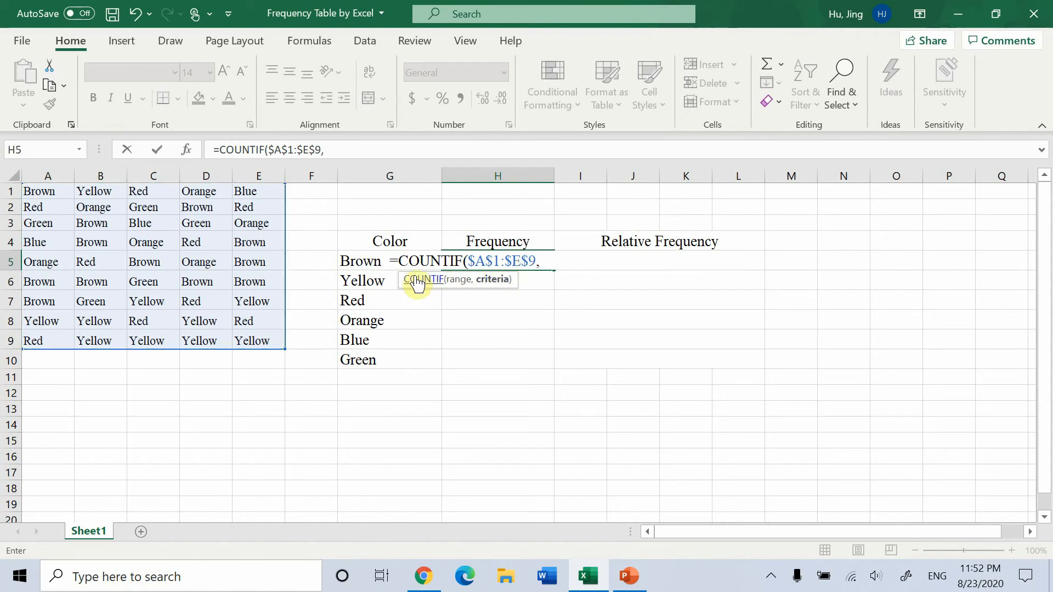
pyautogui.click(363, 262)
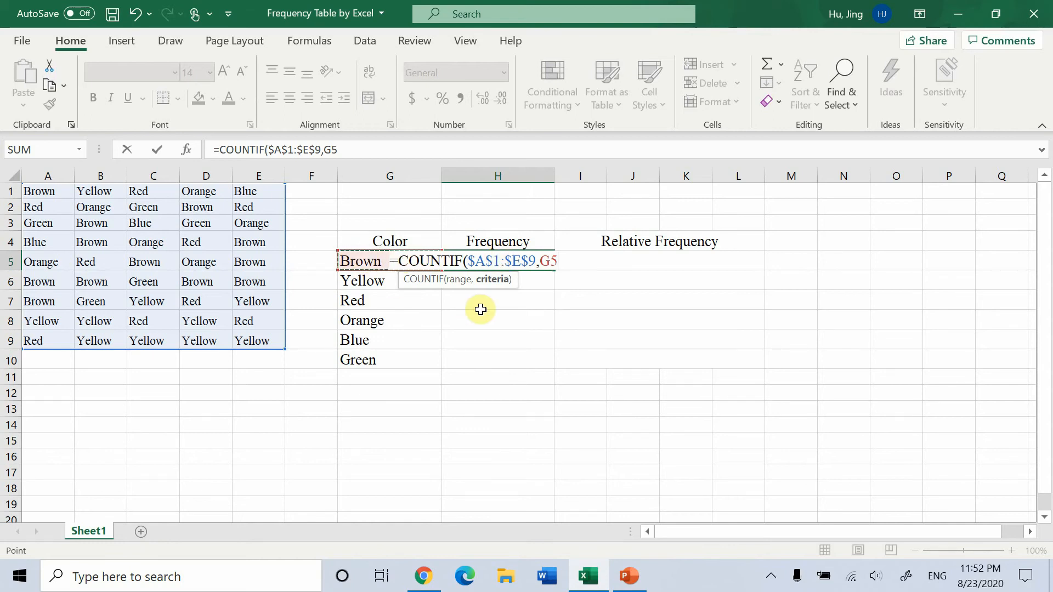
pyautogui.press('Return')
pyautogui.click(501, 263)
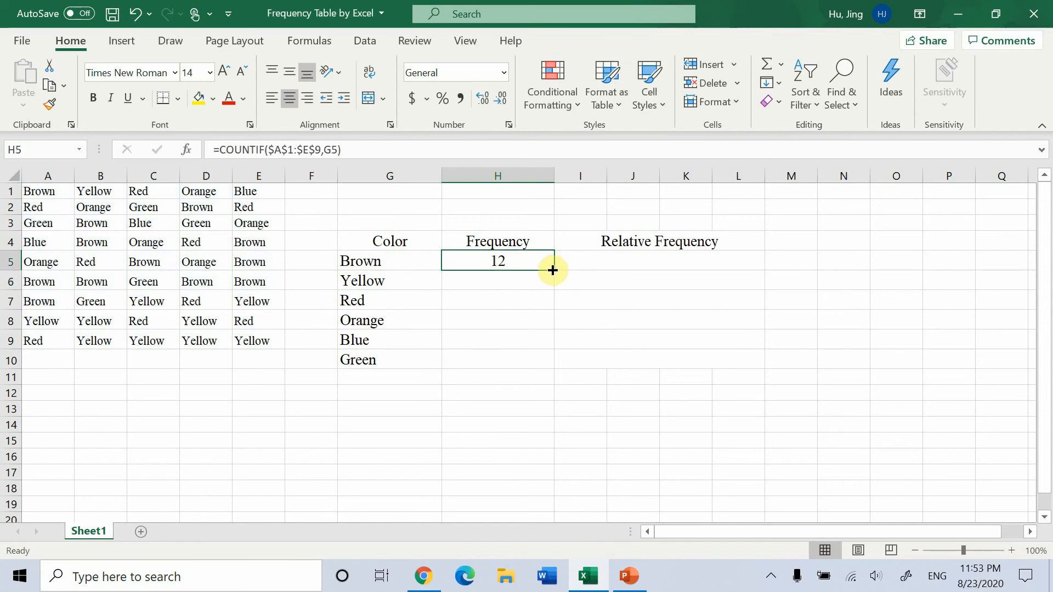
pyautogui.moveTo(553, 270); pyautogui.dragTo(548, 359)
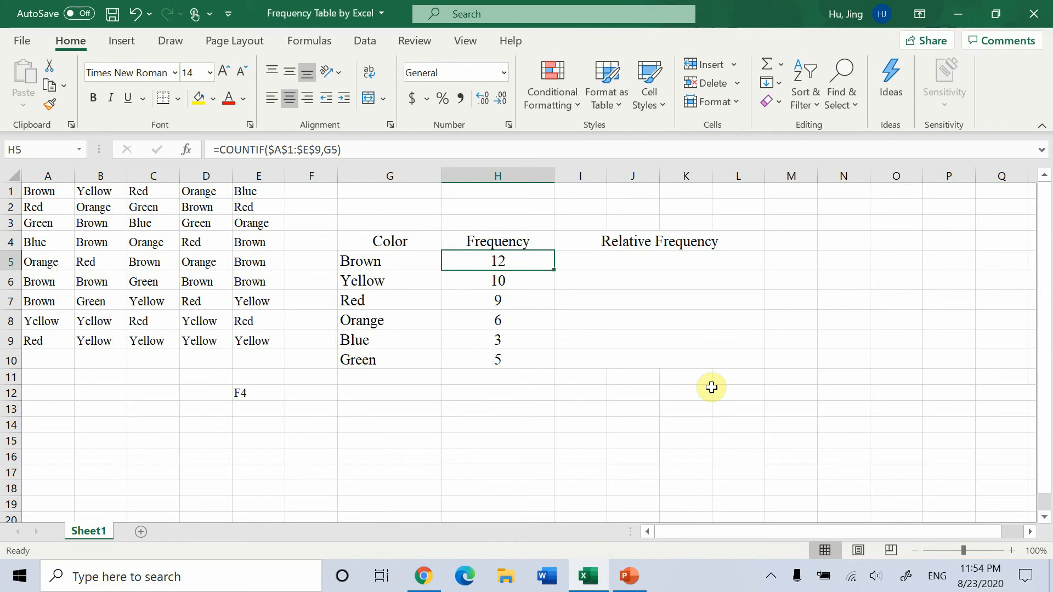
# Step: Enter =COUNTIF(A1:E9,G5) with a relative data range in merged cell M5 for comparison
pyautogui.click(829, 262)
pyautogui.write('=countif')
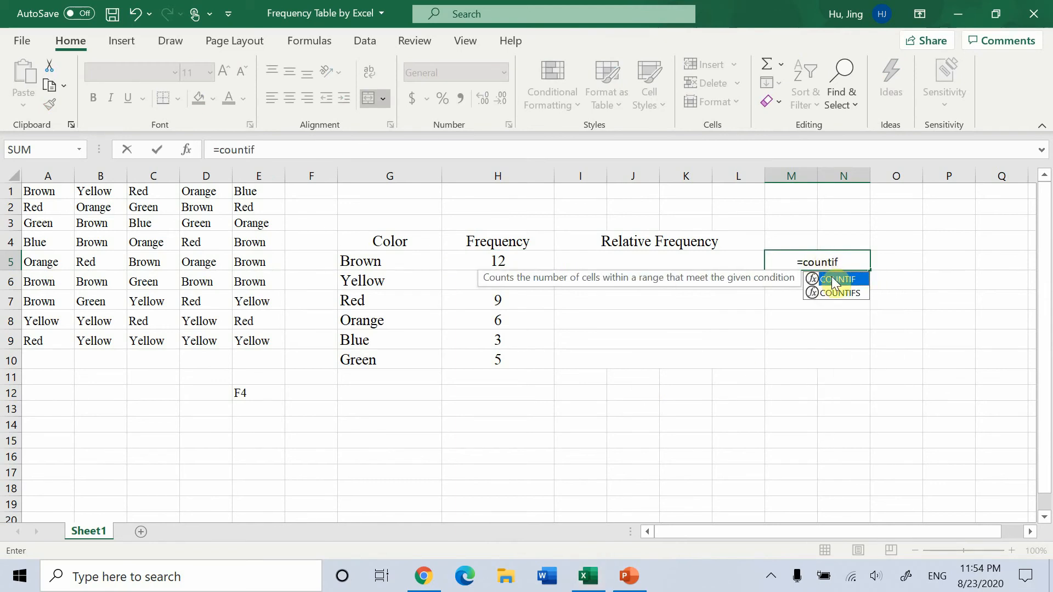
pyautogui.doubleClick(831, 278)
pyautogui.moveTo(38, 191); pyautogui.dragTo(244, 336)
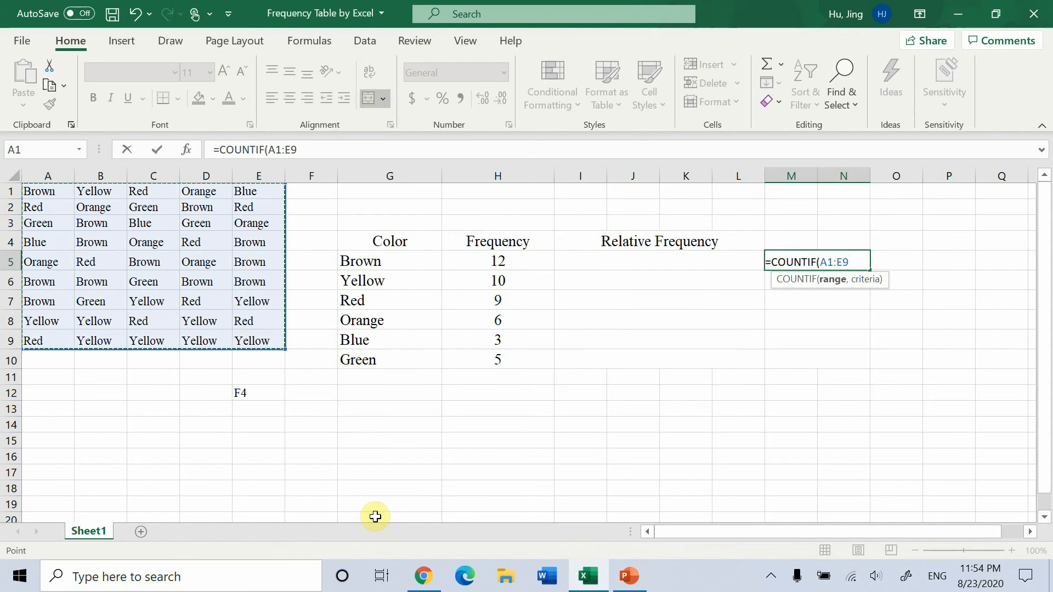
pyautogui.write(',')
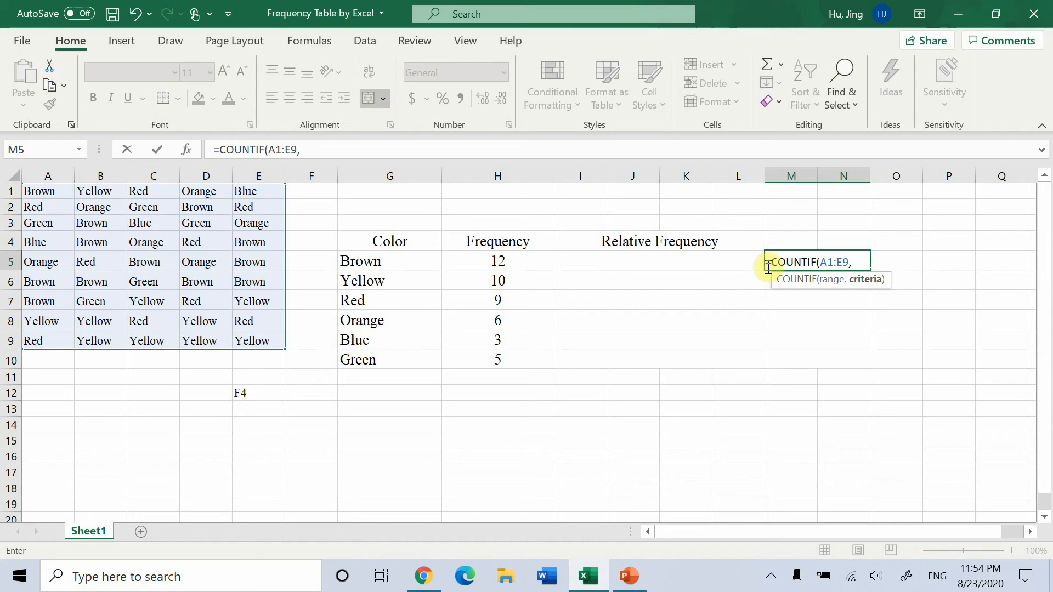
pyautogui.click(383, 260)
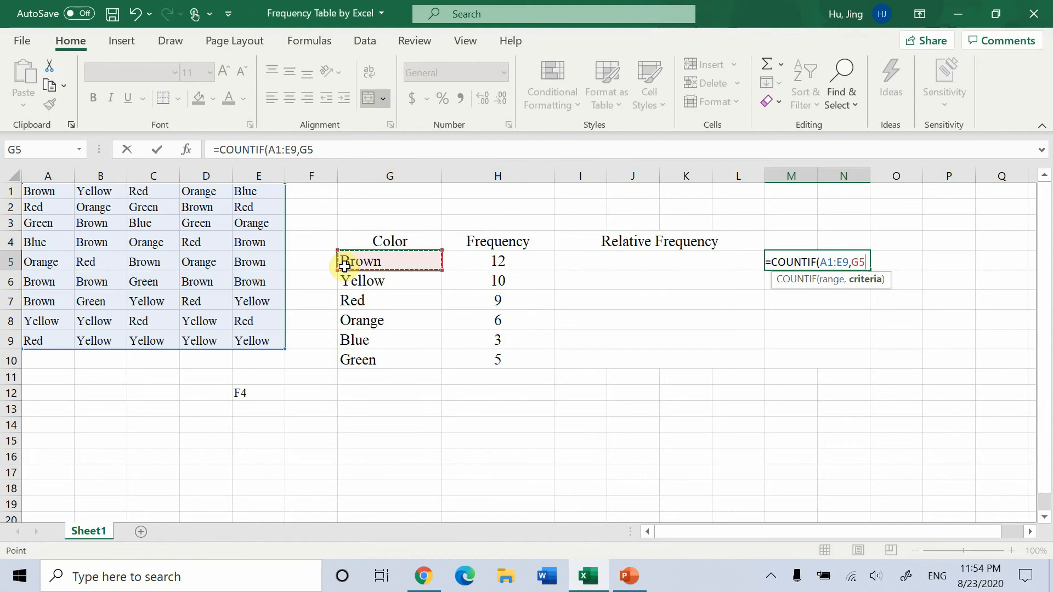
pyautogui.press('Return')
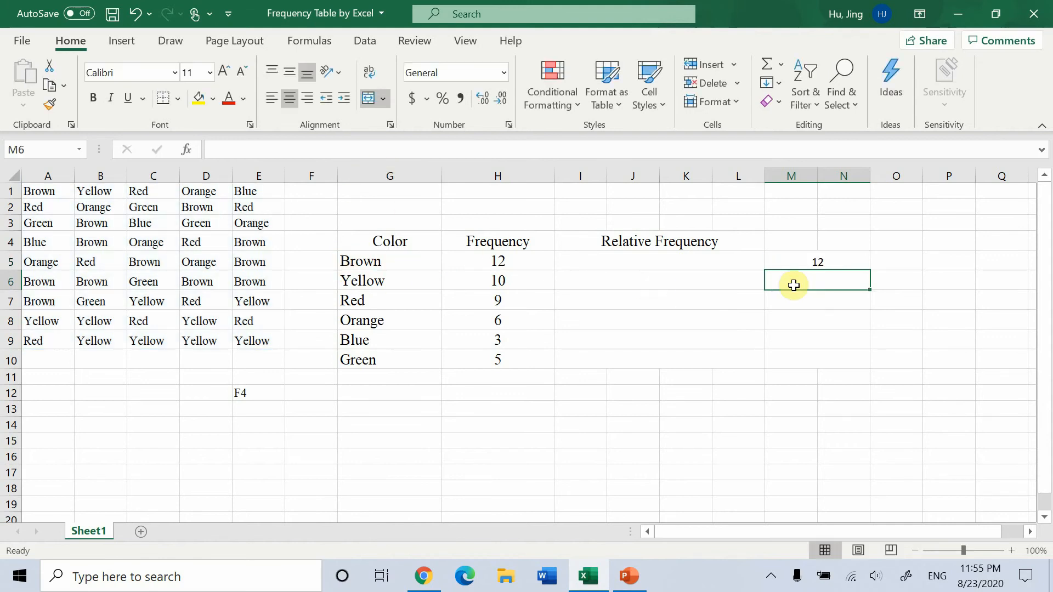
# Step: Fill the relative-range COUNTIF formula from M5 down to M10
pyautogui.click(820, 262)
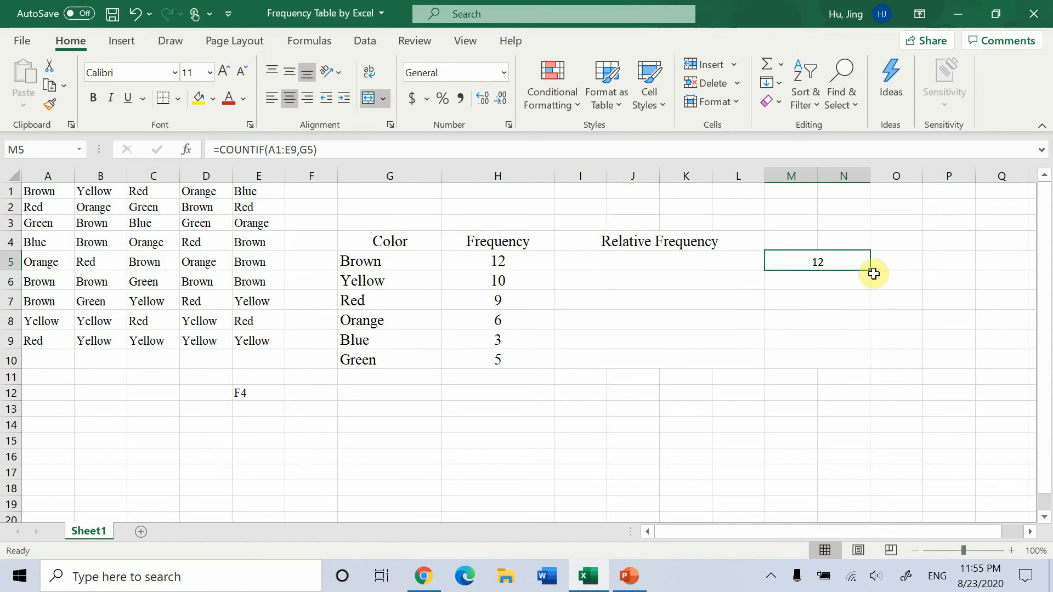
pyautogui.moveTo(867, 270); pyautogui.dragTo(872, 366)
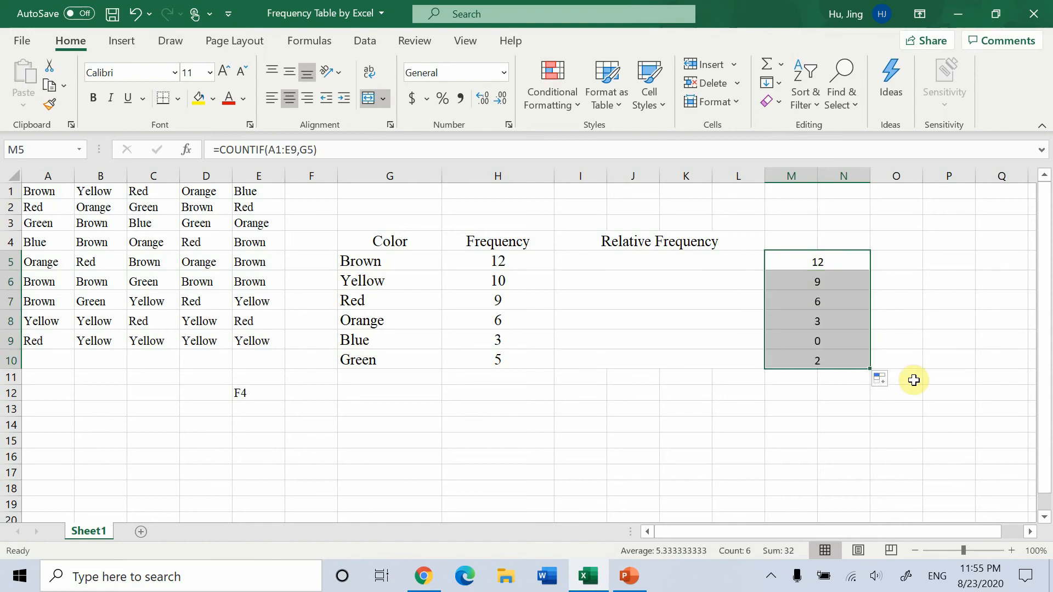
pyautogui.click(902, 284)
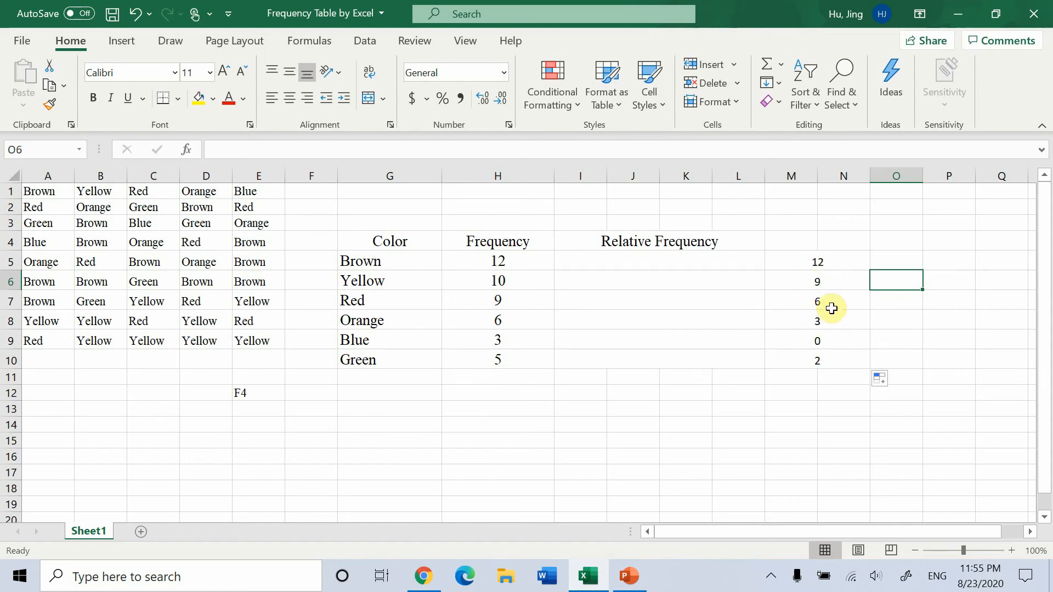
# Step: Examine the data ranges used by the copied formulas in column M and compare them with the absolute-range formula in H5
pyautogui.moveTo(33, 206); pyautogui.dragTo(280, 348)
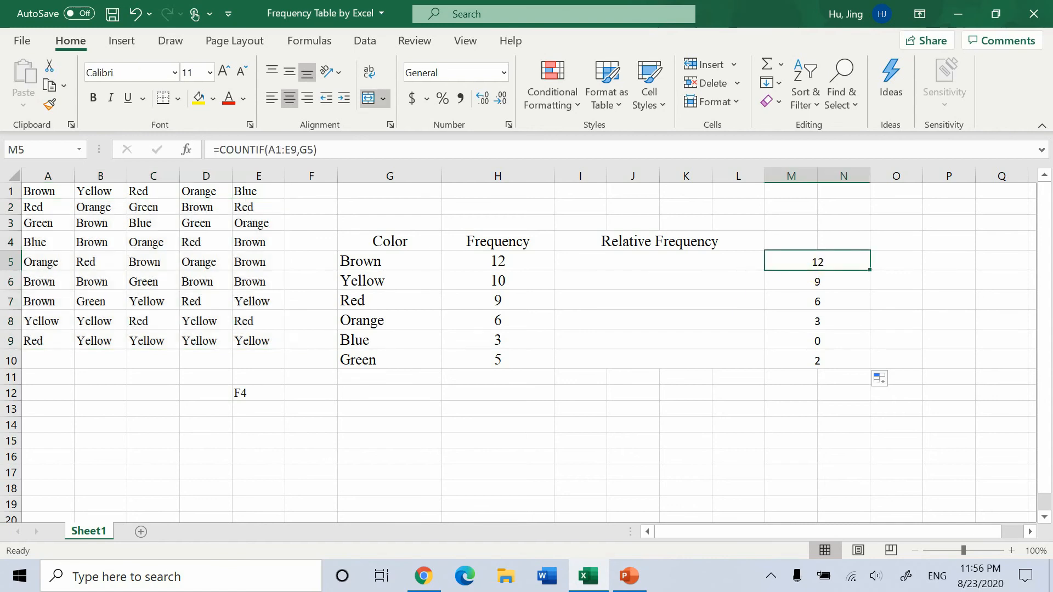
pyautogui.click(827, 283)
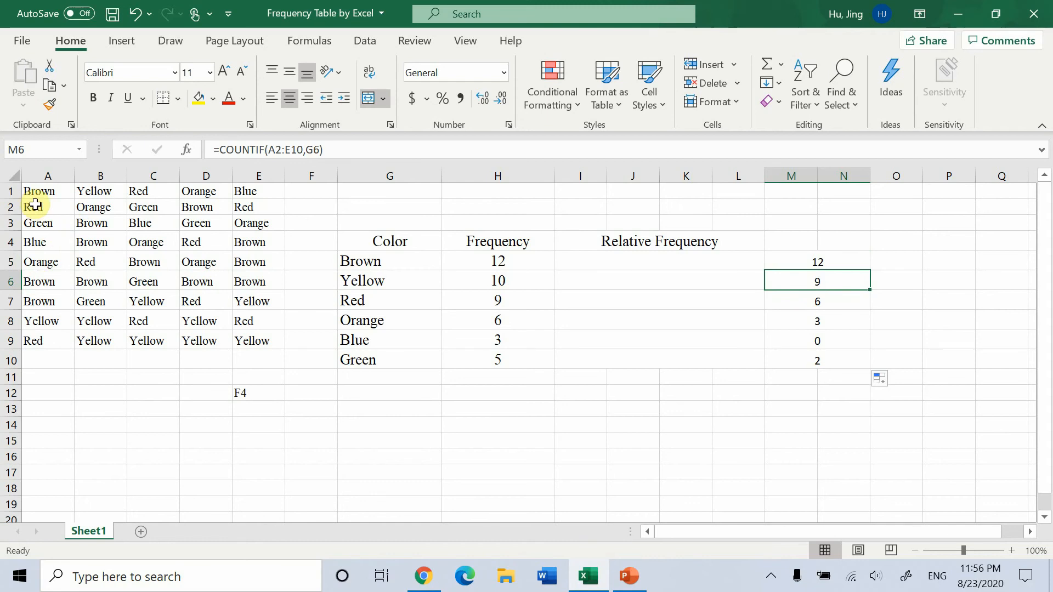
pyautogui.moveTo(35, 205); pyautogui.dragTo(258, 340)
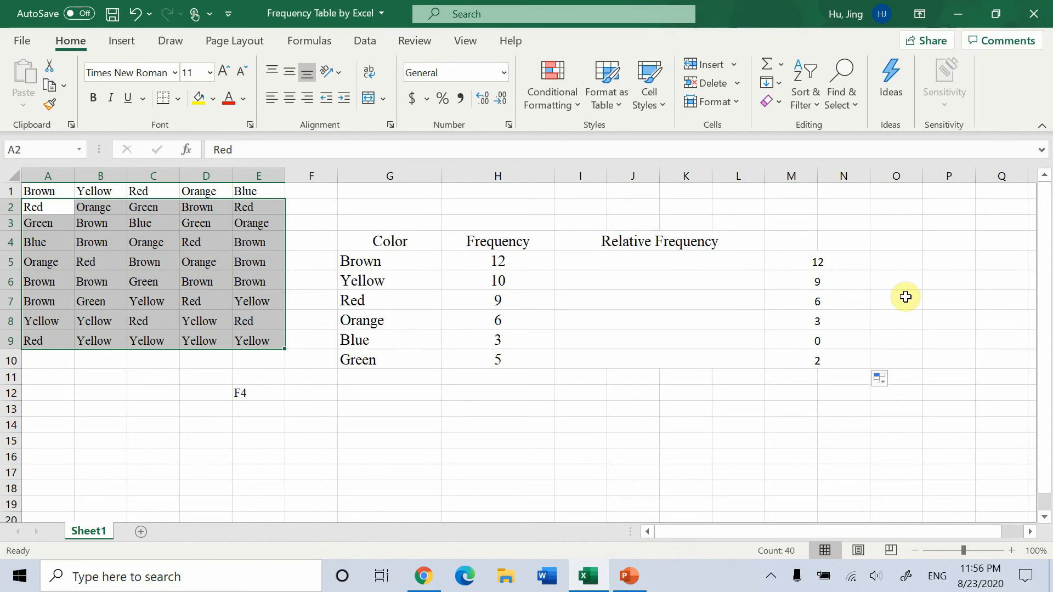
pyautogui.click(835, 304)
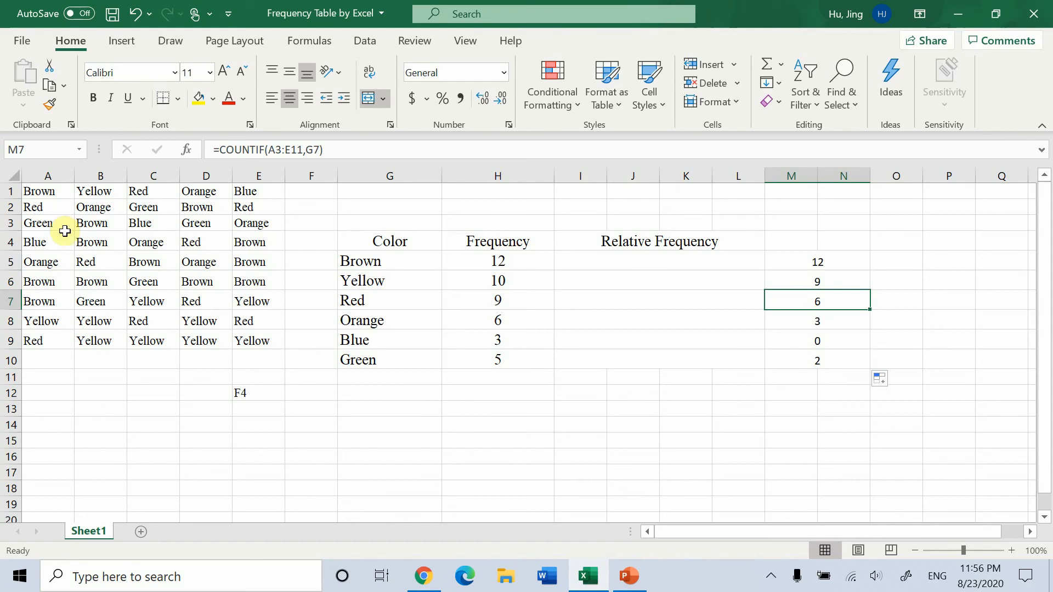
pyautogui.moveTo(52, 225); pyautogui.dragTo(258, 341)
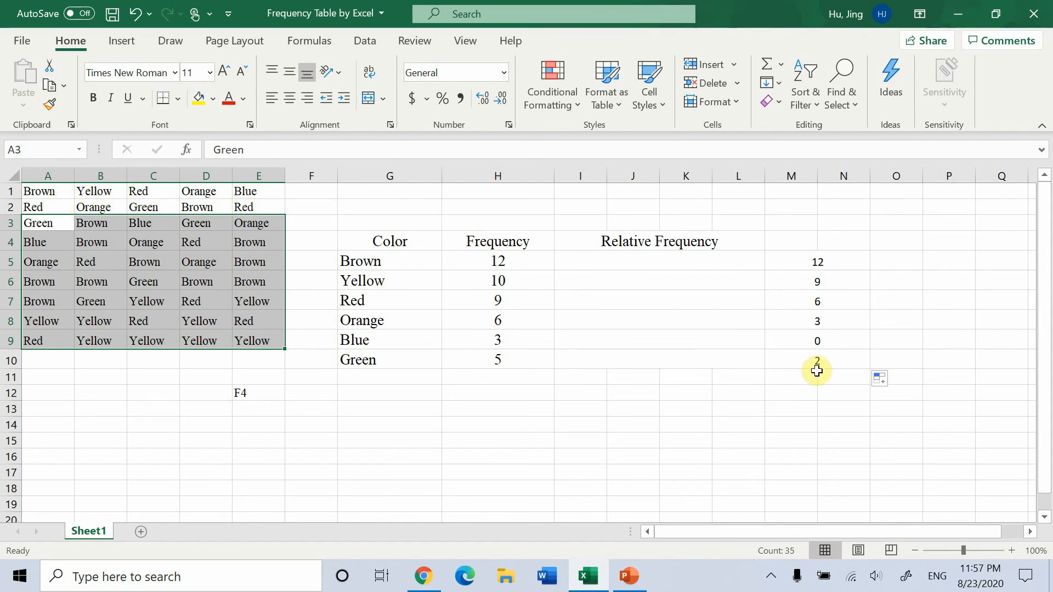
pyautogui.click(844, 356)
pyautogui.click(509, 262)
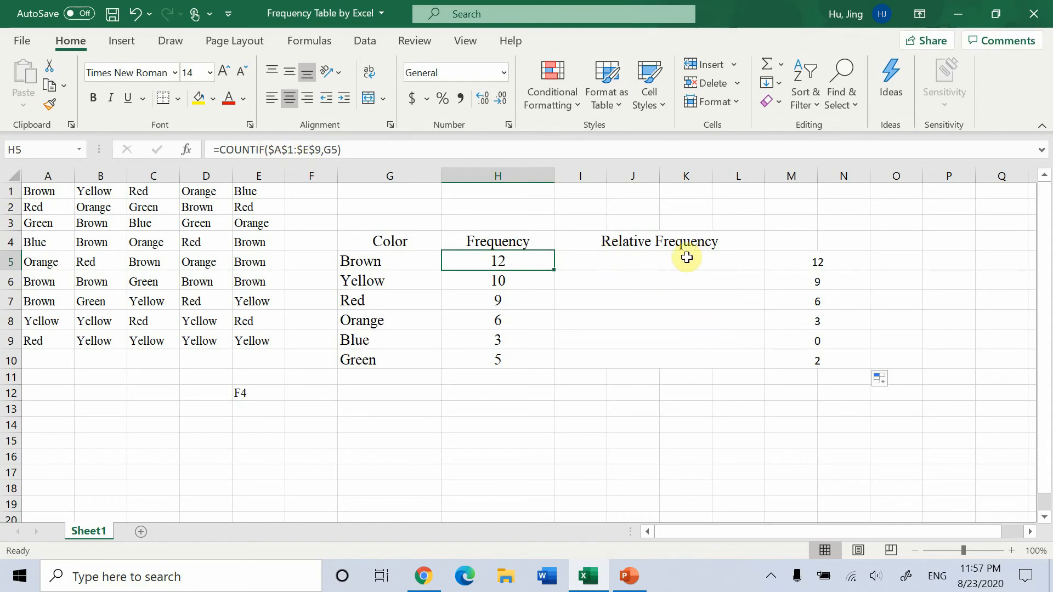
# Step: Total the color frequencies in H12 with =SUM(H5:H10)
pyautogui.click(478, 393)
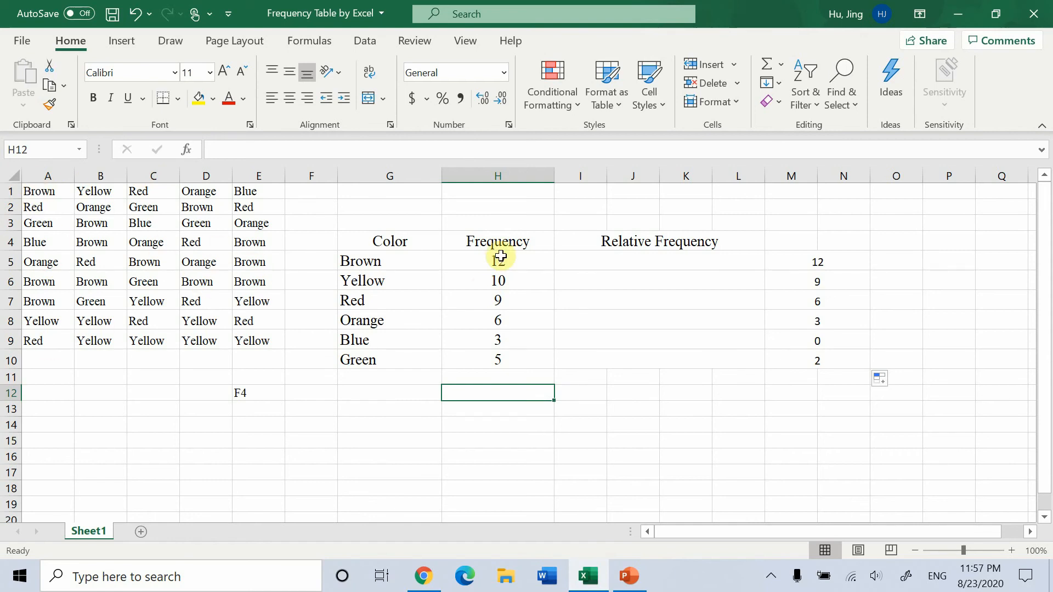
pyautogui.doubleClick(482, 400)
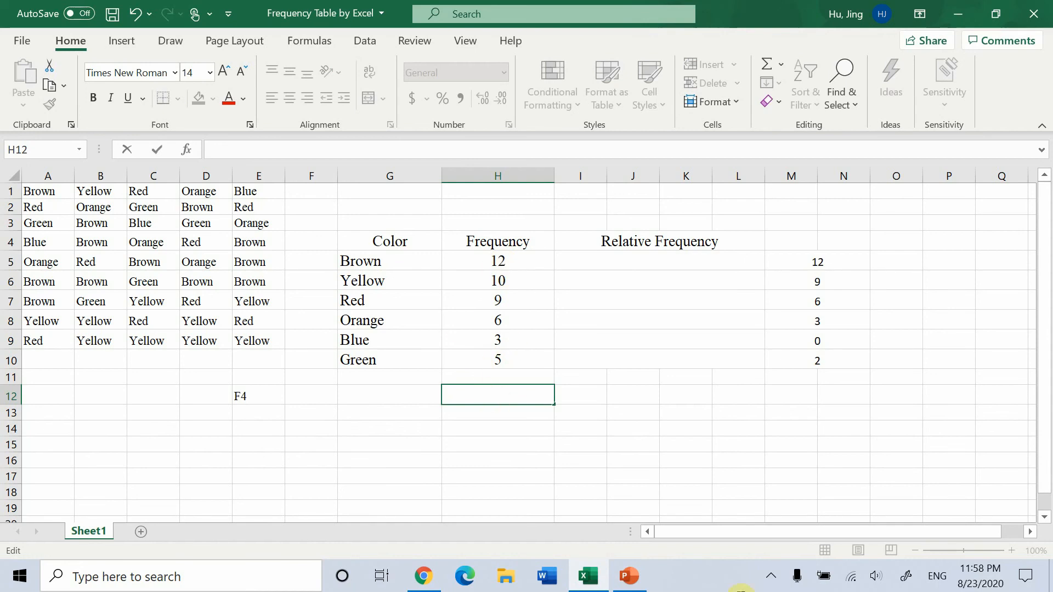
pyautogui.write('=sum')
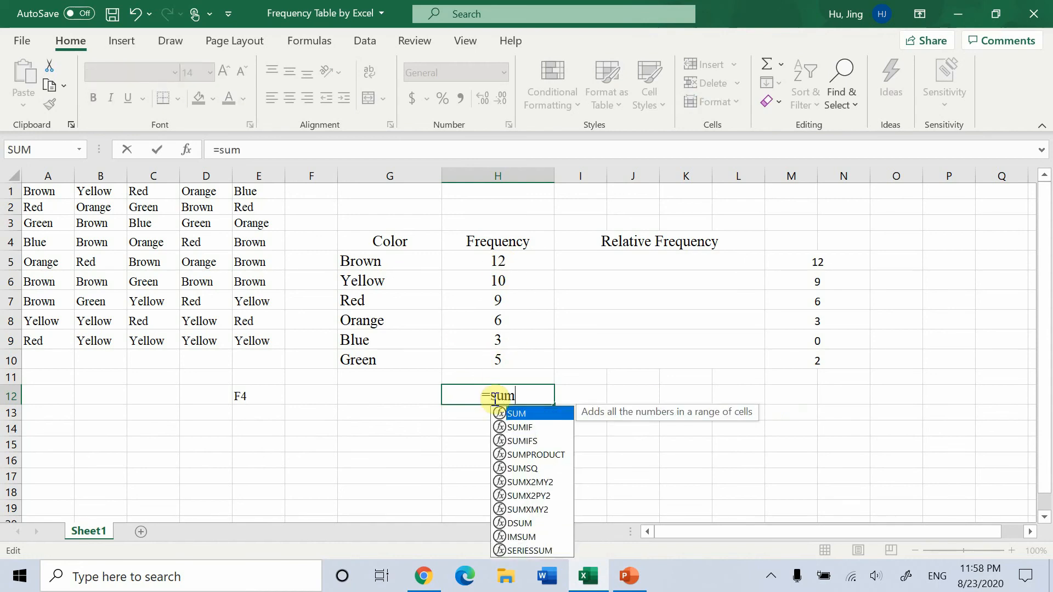
pyautogui.doubleClick(518, 415)
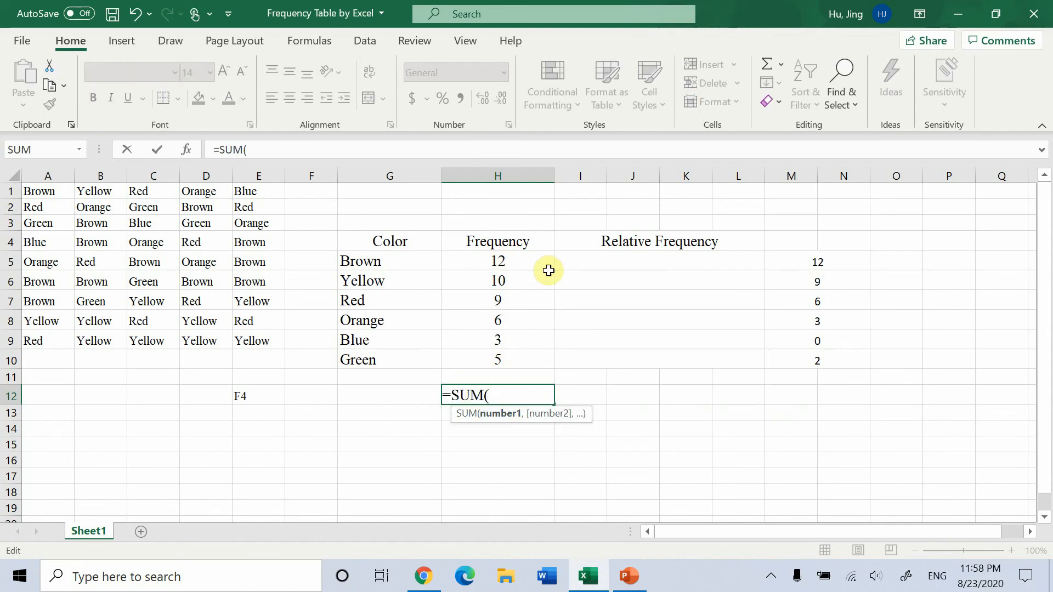
pyautogui.moveTo(498, 261); pyautogui.dragTo(486, 357)
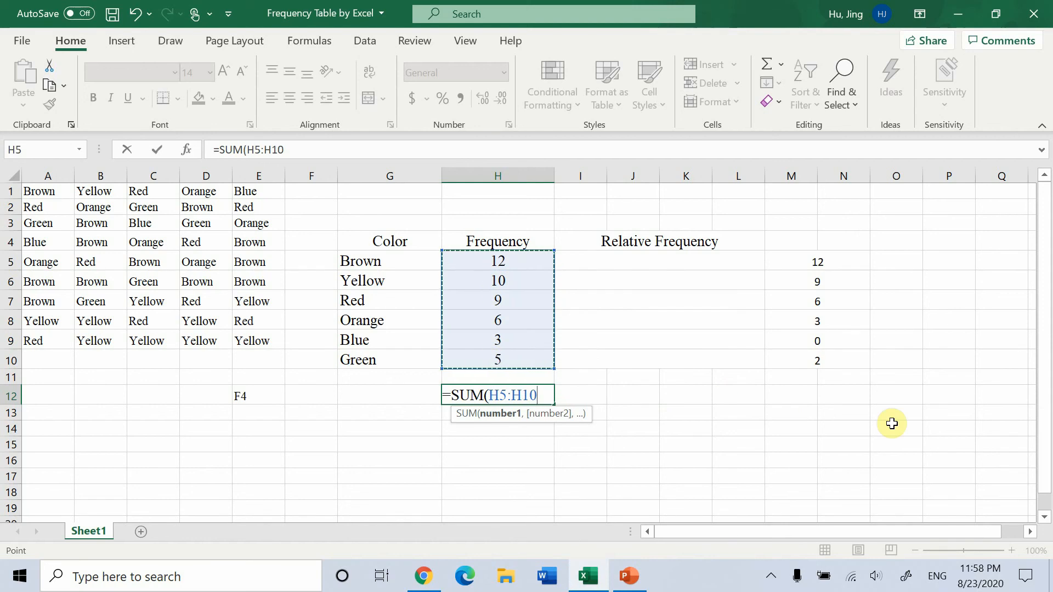
pyautogui.press('Return')
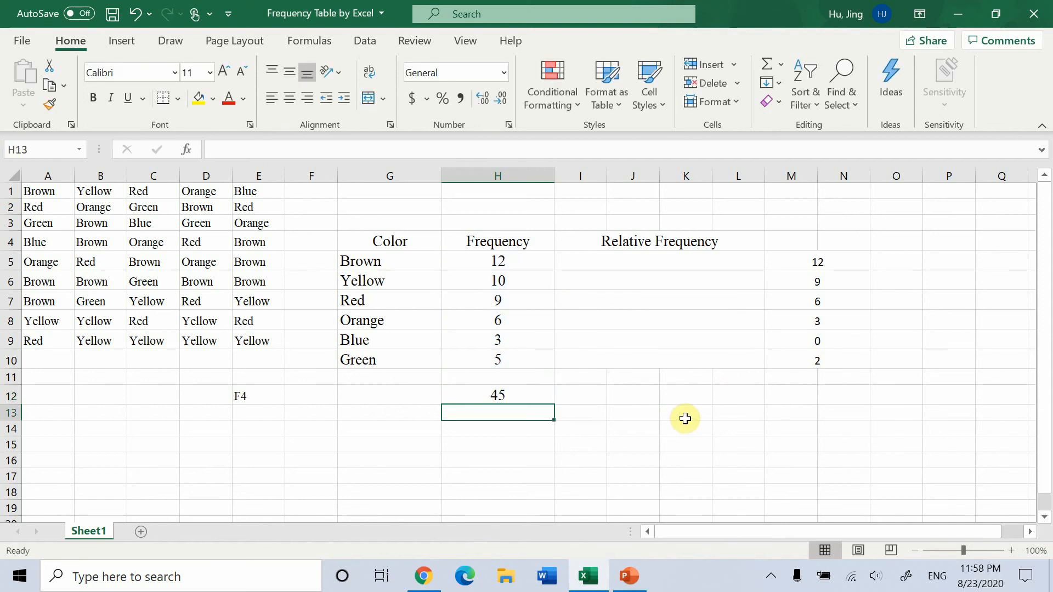
pyautogui.write('=count')
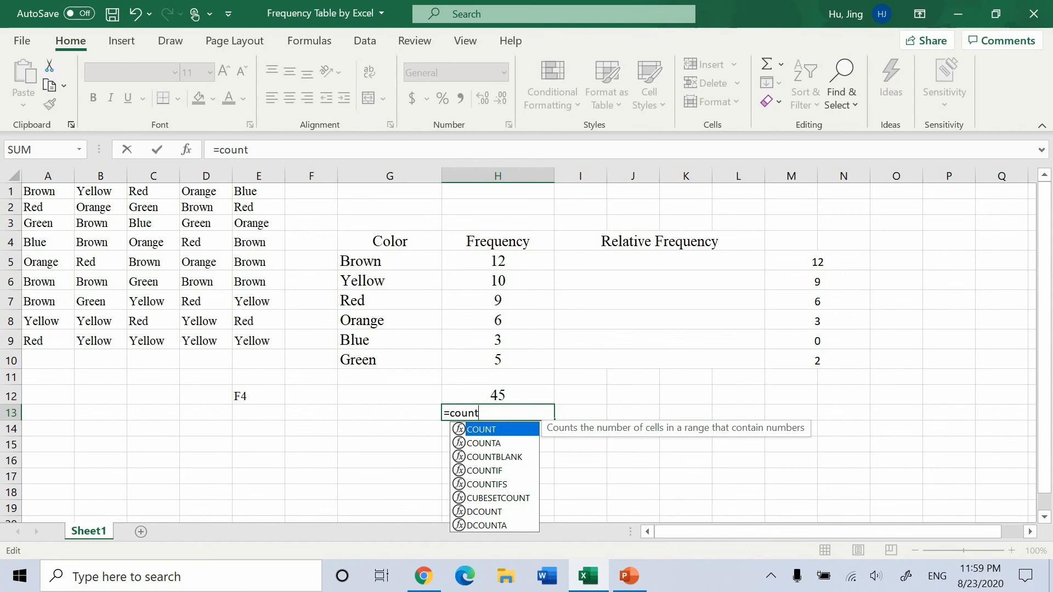
pyautogui.press('Tab')
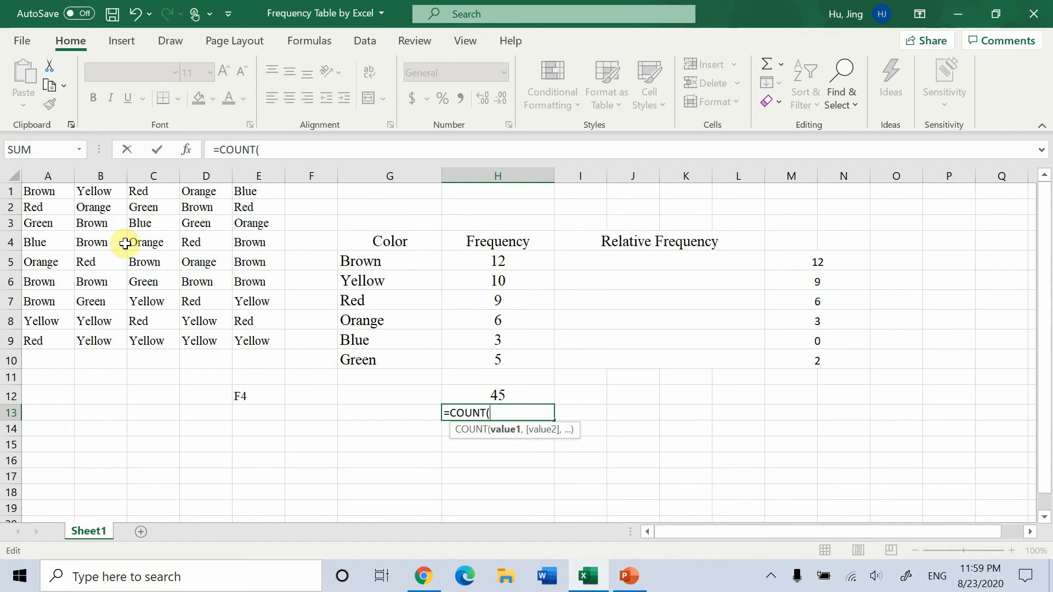
pyautogui.press('BackSpace')
pyautogui.press('BackSpace')
pyautogui.press('BackSpace')
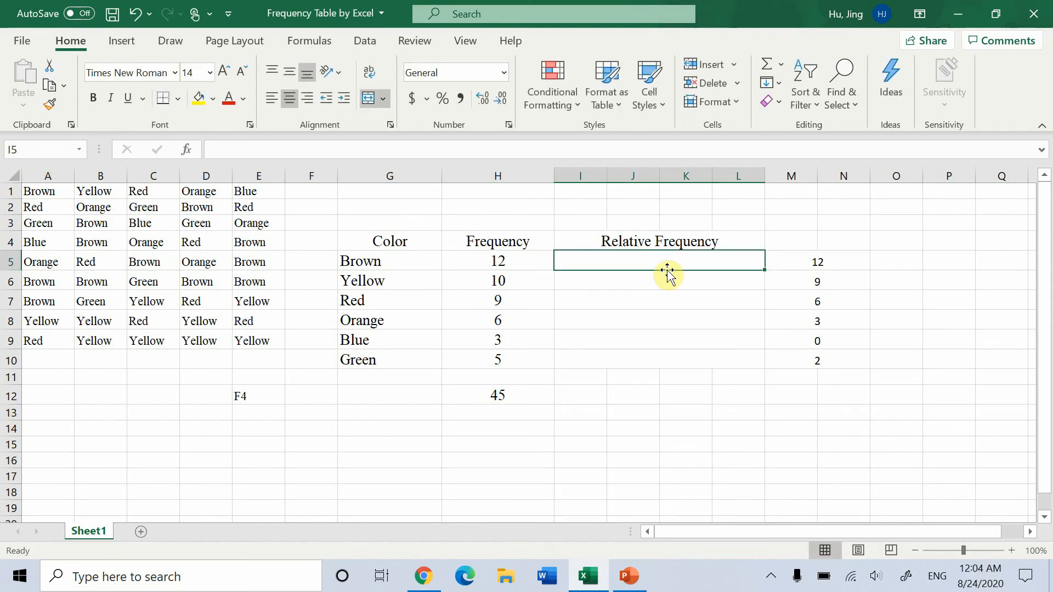
# Step: Enter =12/45 in I5 as the relative frequency for Brown
pyautogui.write('=12/')
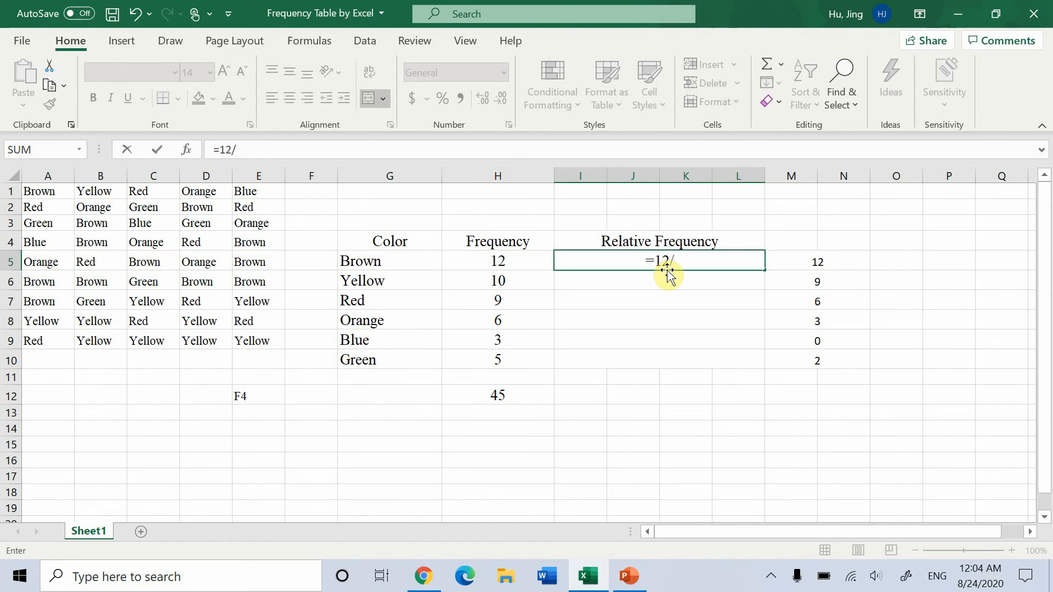
pyautogui.write('45')
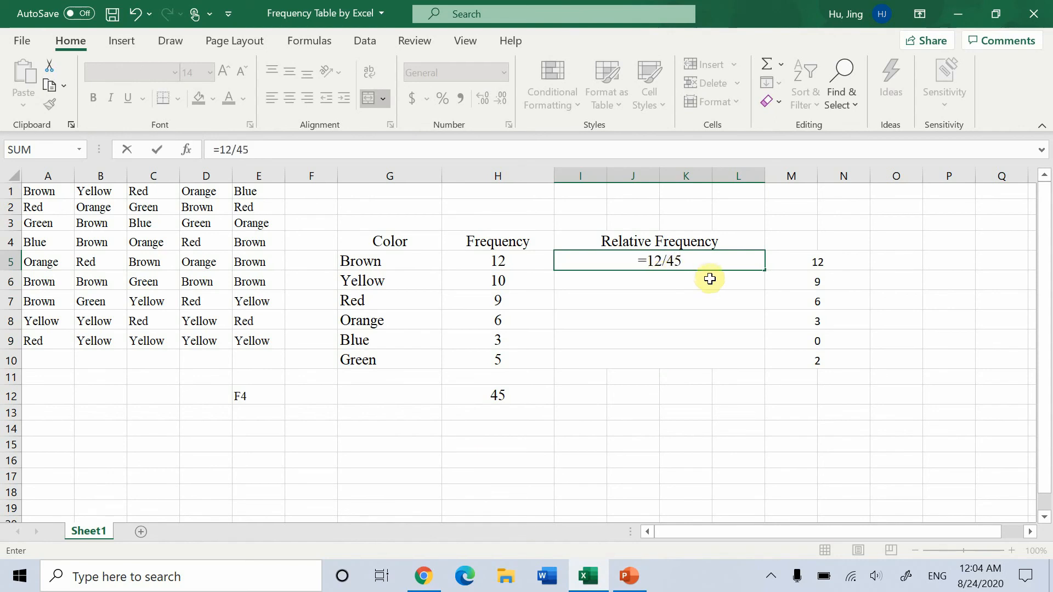
pyautogui.press('Return')
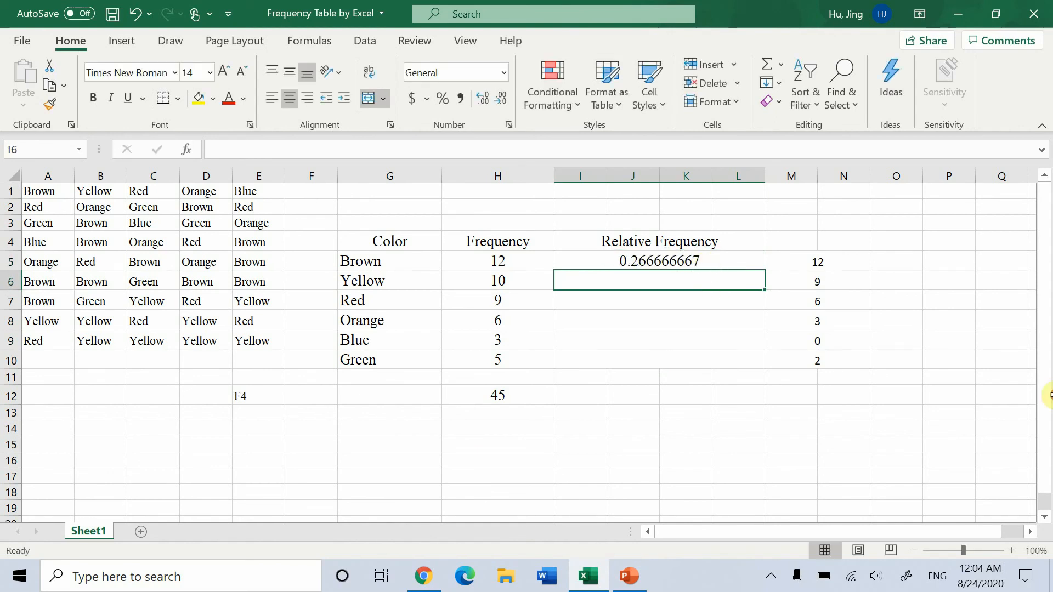
# Step: Replace the I5 formula with =H5/45 and fill it down through the Green row
pyautogui.click(704, 263)
pyautogui.press('BackSpace')
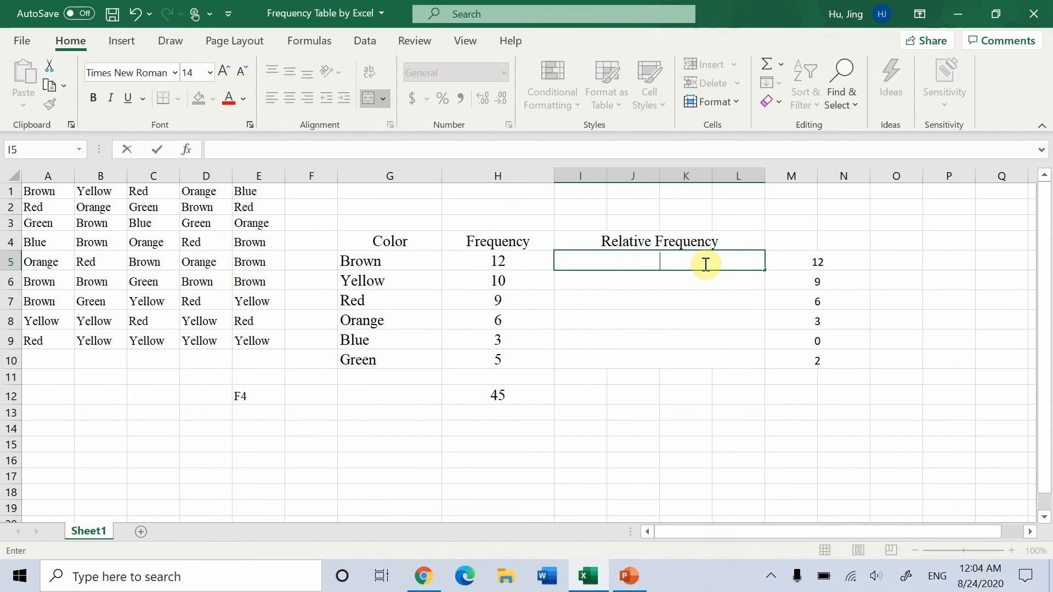
pyautogui.write('=')
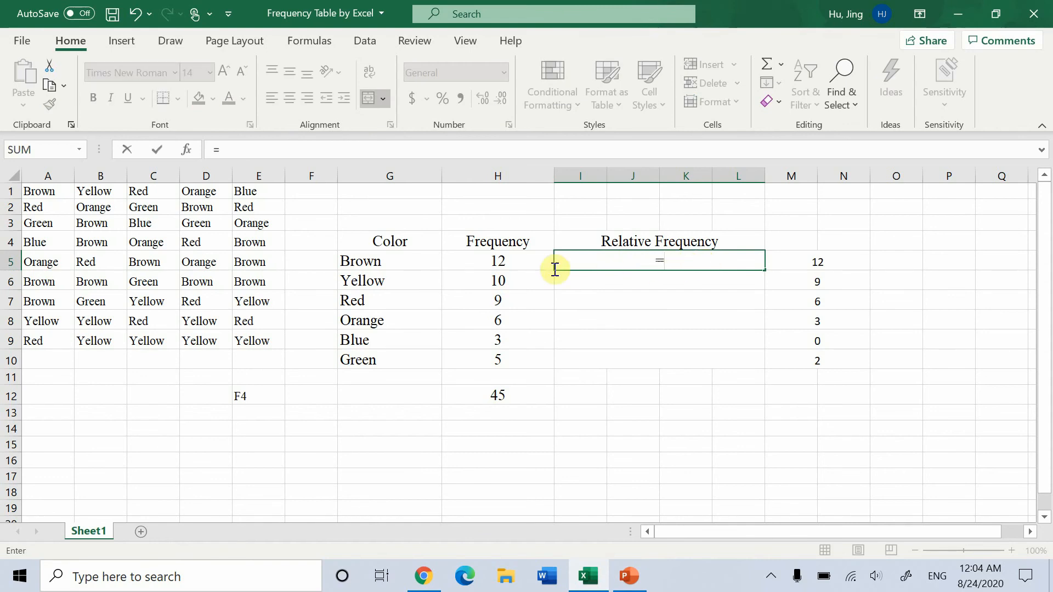
pyautogui.click(518, 261)
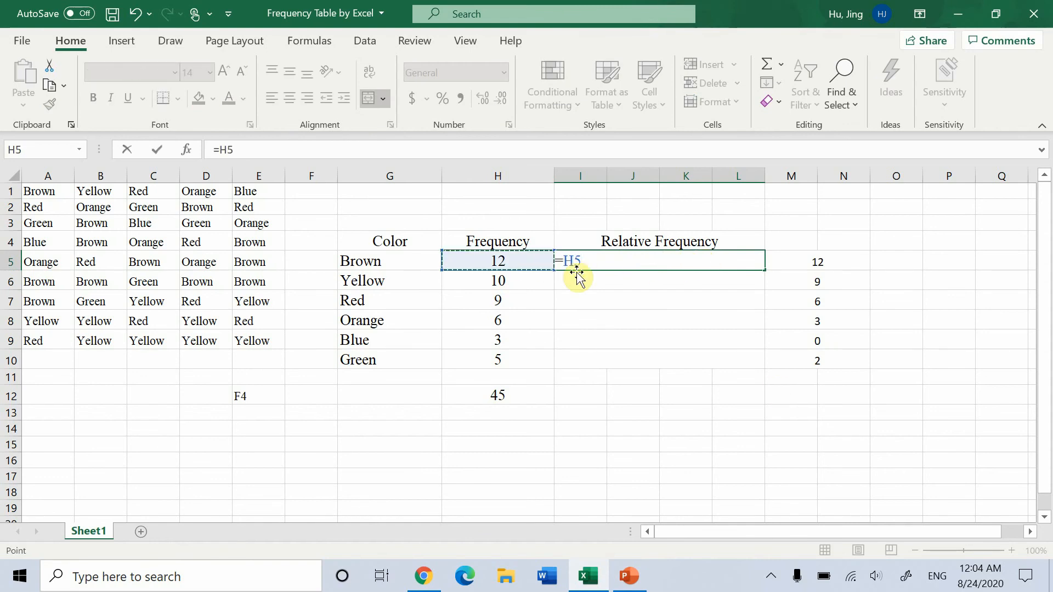
pyautogui.write('/45')
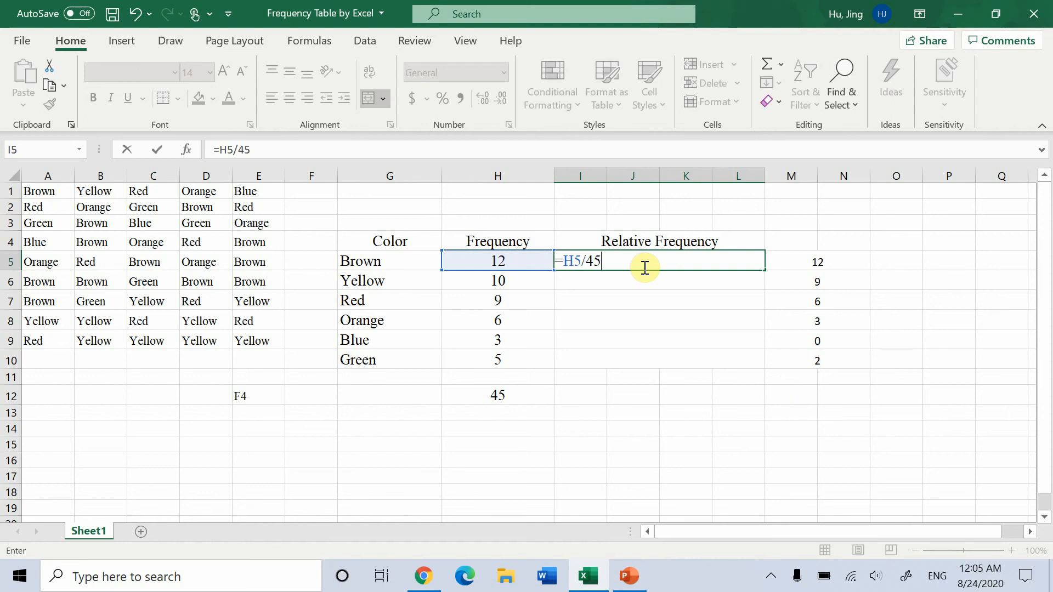
pyautogui.hotkey('ctrl', 'Return')
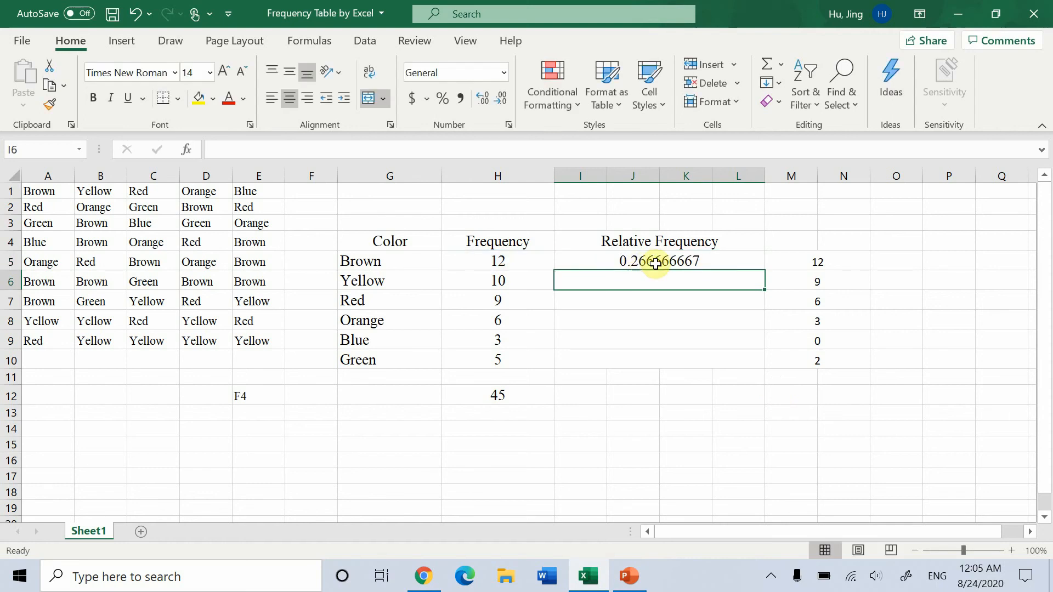
pyautogui.moveTo(764, 272); pyautogui.dragTo(765, 365)
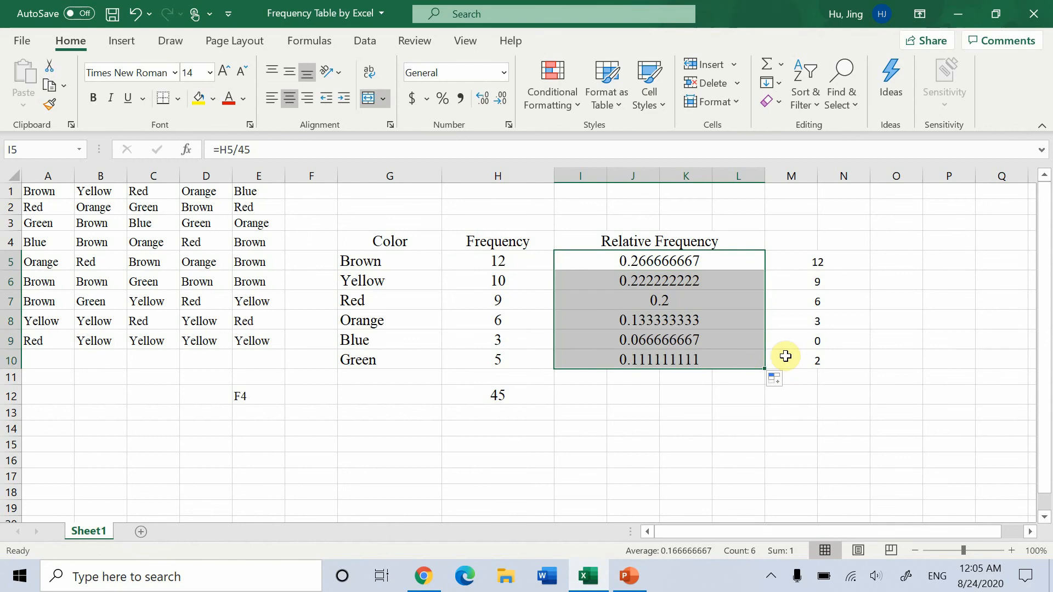
# Step: Enter =H5/H12 in I5 with a relative reference to the total and fill it down to row 10
pyautogui.doubleClick(678, 268)
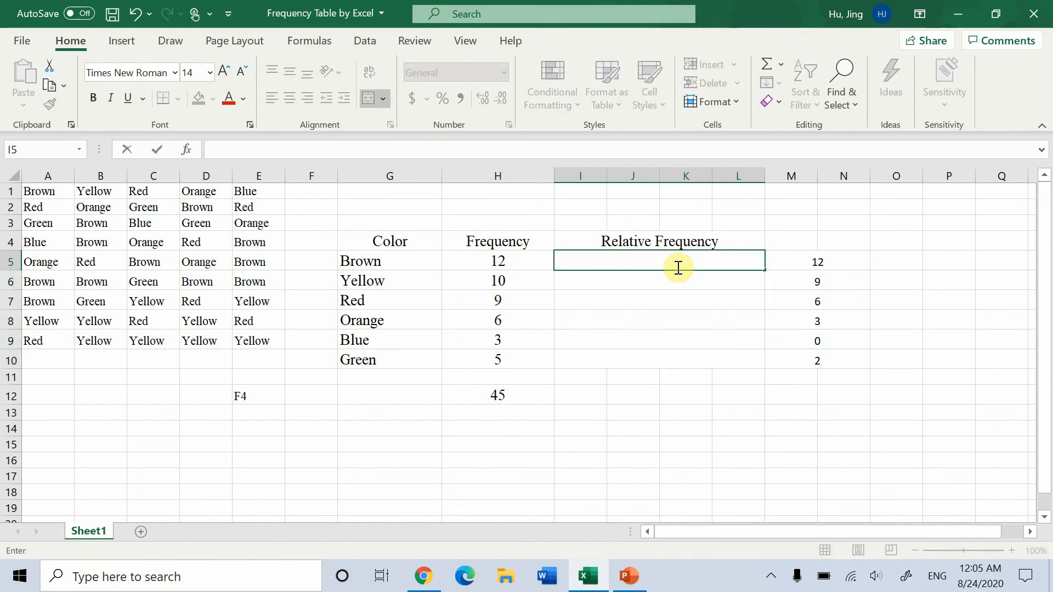
pyautogui.write('=')
pyautogui.press('Left')
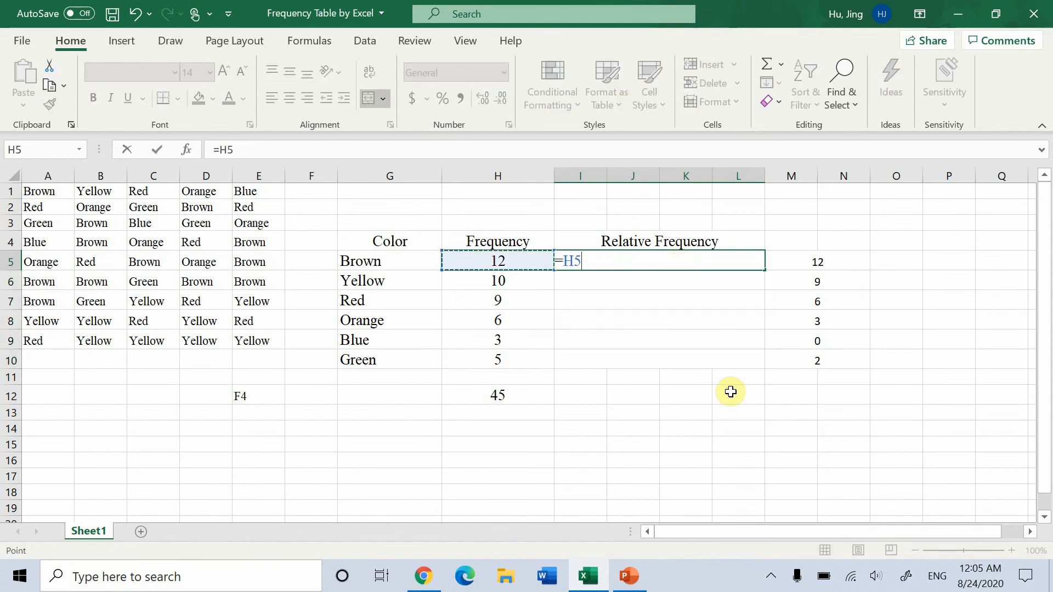
pyautogui.write('/')
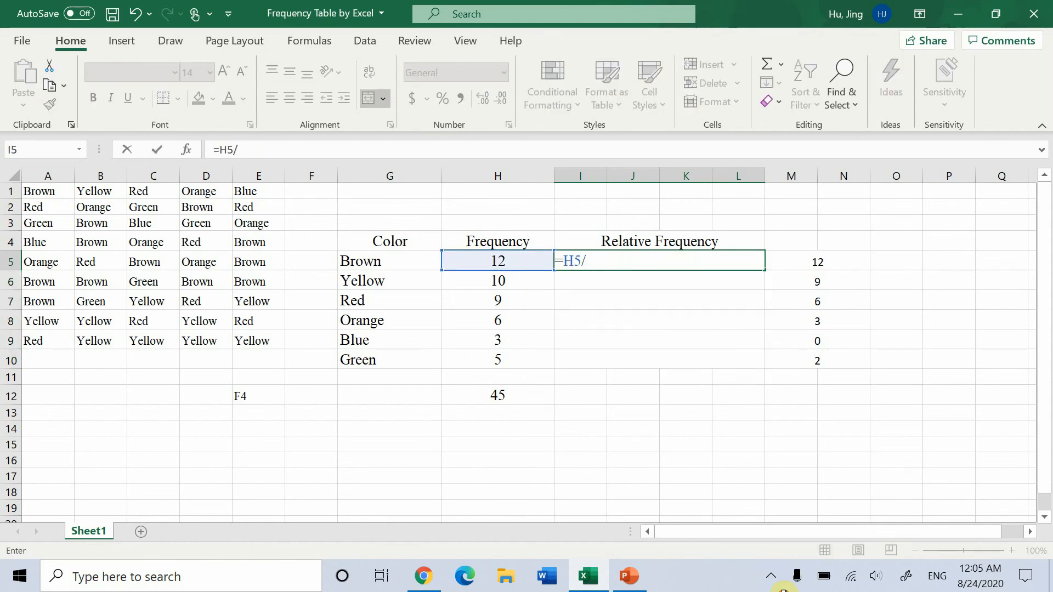
pyautogui.click(529, 394)
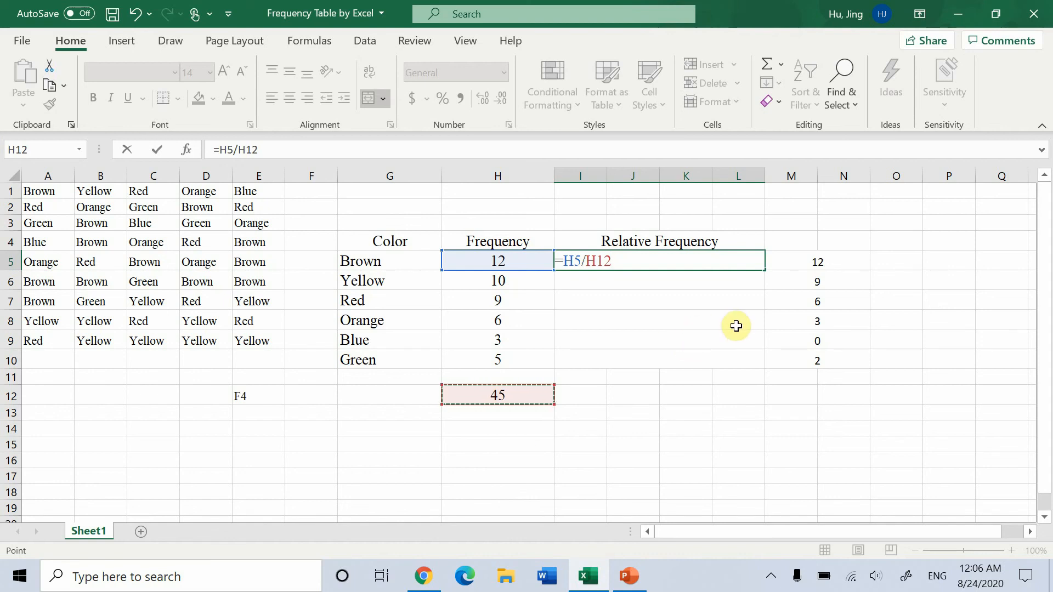
pyautogui.press('Return')
pyautogui.click(724, 264)
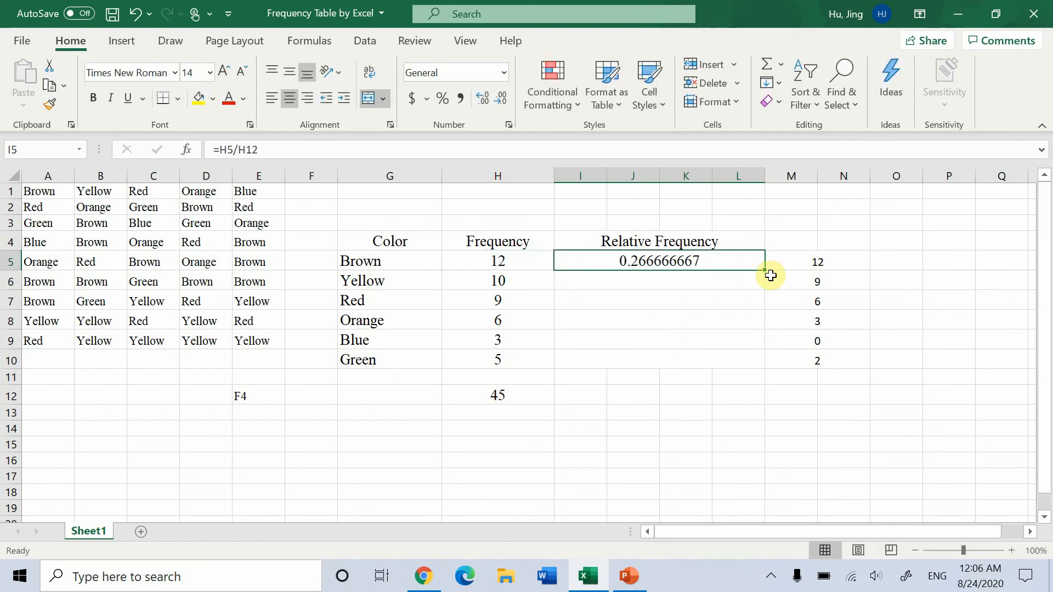
pyautogui.moveTo(764, 269); pyautogui.dragTo(760, 366)
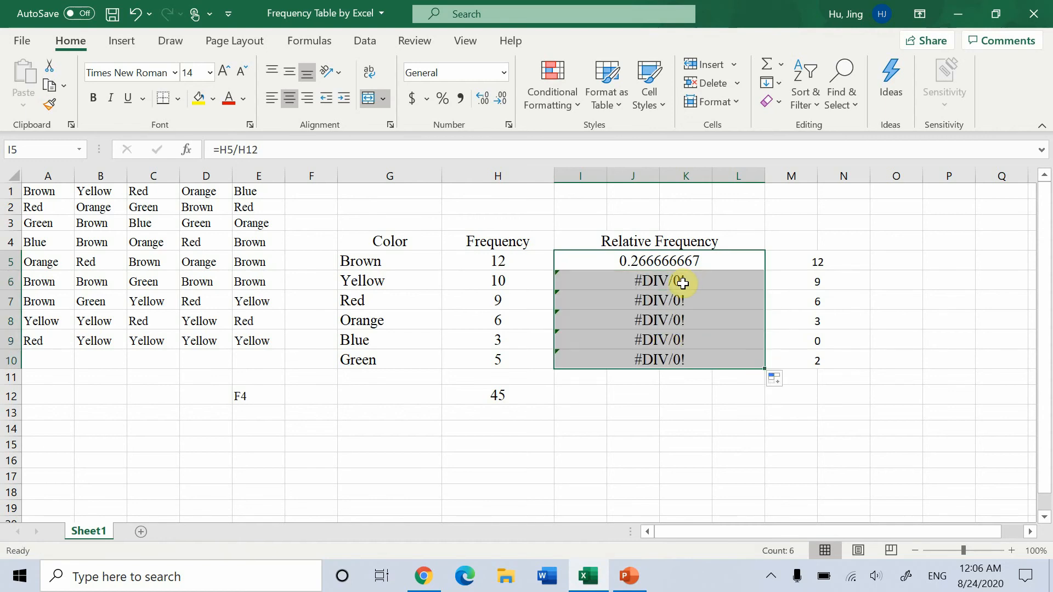
# Step: Clear the contents of the Relative Frequency cells for all six colors, from row 5 to row 10
pyautogui.click(507, 411)
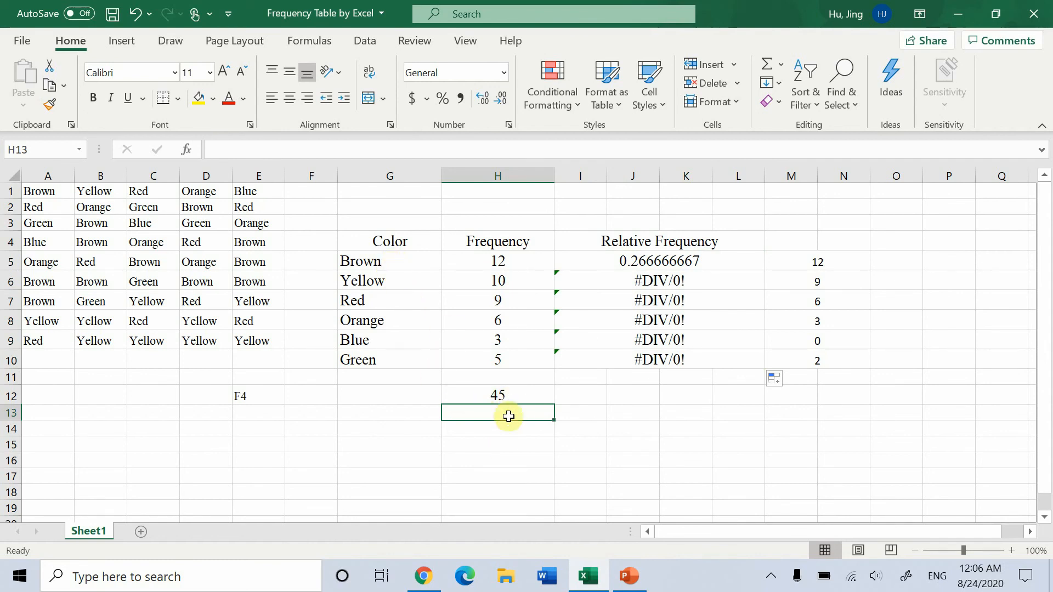
pyautogui.click(501, 432)
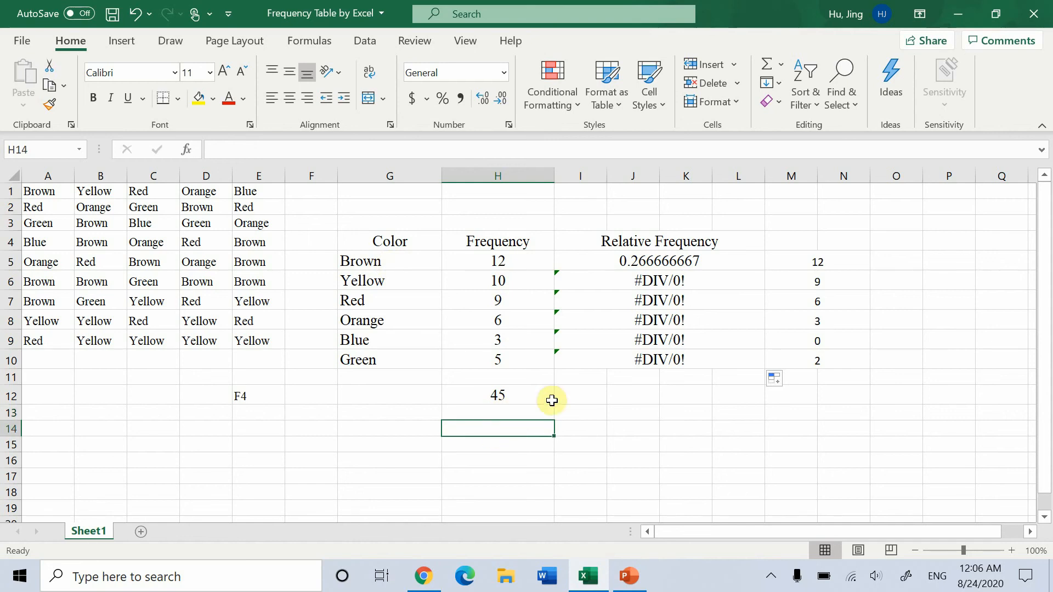
pyautogui.moveTo(719, 262); pyautogui.dragTo(722, 356)
pyautogui.rightClick(721, 356)
pyautogui.click(806, 301)
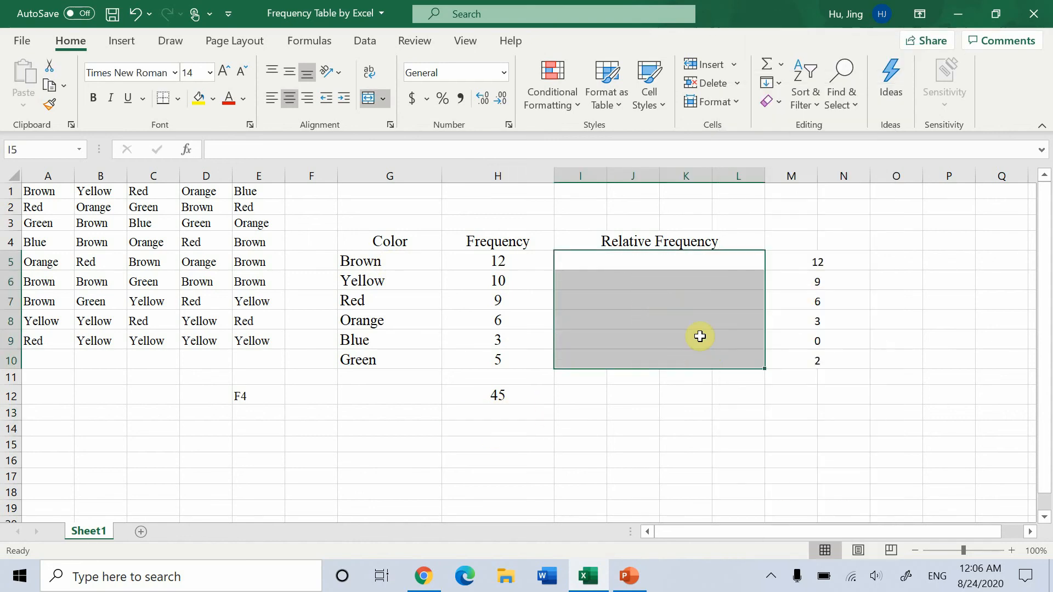
# Step: Enter =H5/$H$12 in I5 with an absolute reference to the total and fill it down to row 10
pyautogui.click(658, 261)
pyautogui.write('=')
pyautogui.click(524, 258)
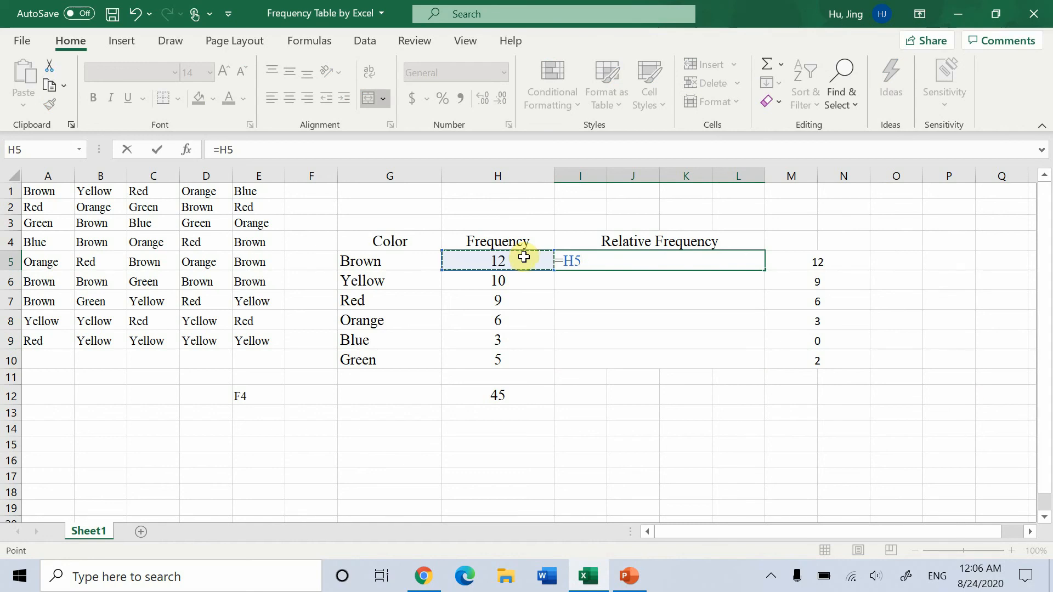
pyautogui.write('/')
pyautogui.click(524, 396)
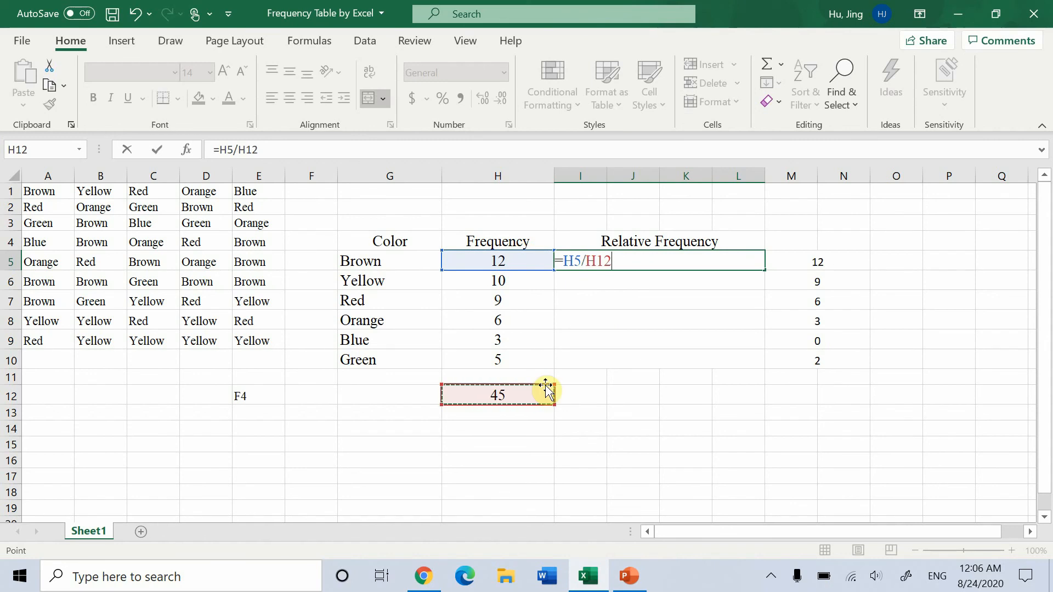
pyautogui.press('F4')
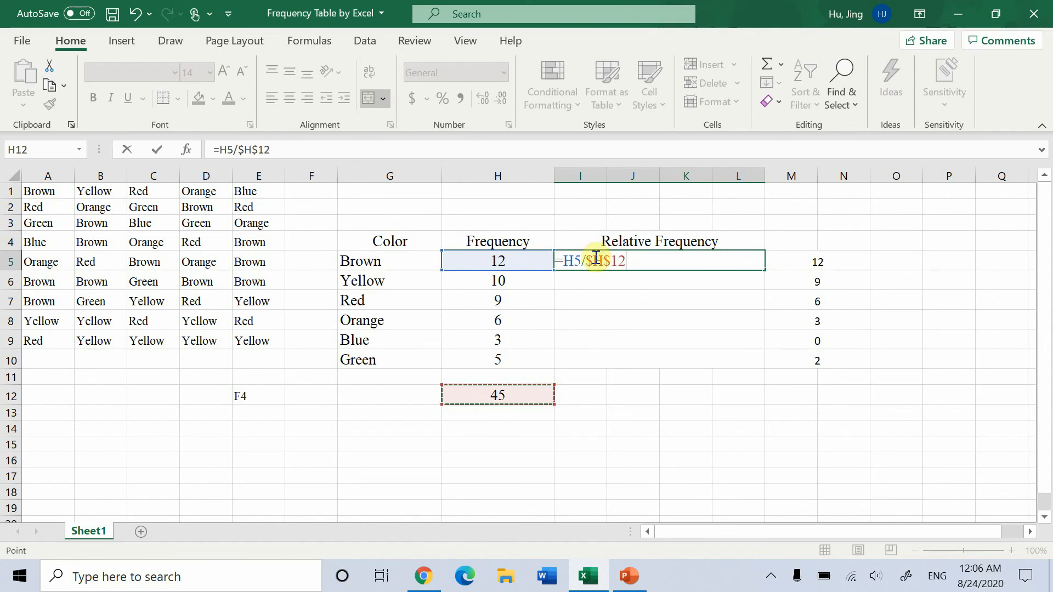
pyautogui.press('Return')
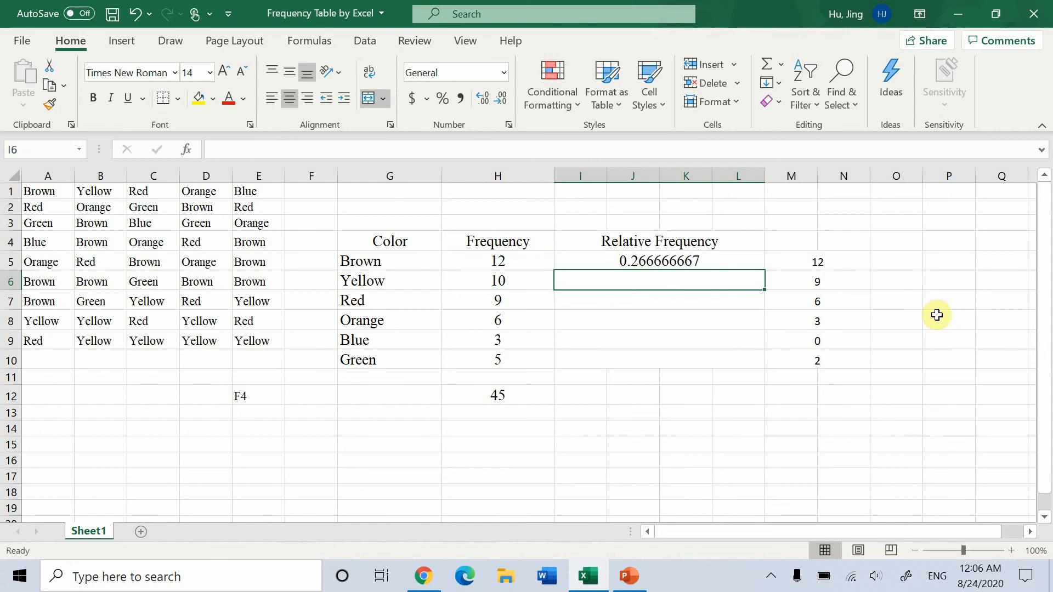
pyautogui.click(760, 264)
pyautogui.moveTo(764, 270); pyautogui.dragTo(768, 367)
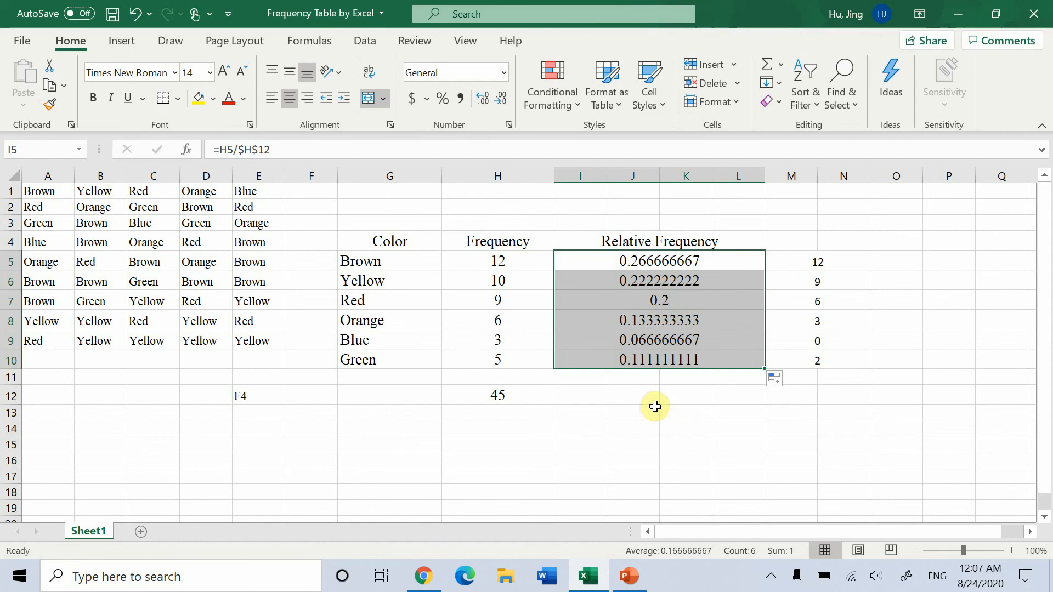
# Step: Total the relative frequencies in J12 with =SUM(I5:L10) and select that cell
pyautogui.click(622, 395)
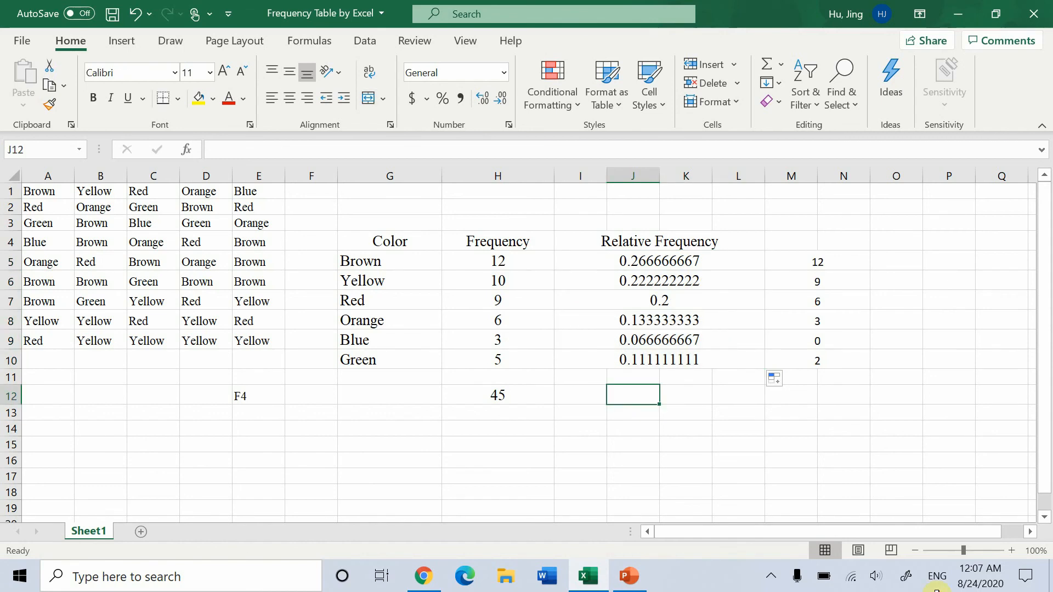
pyautogui.write('=sum')
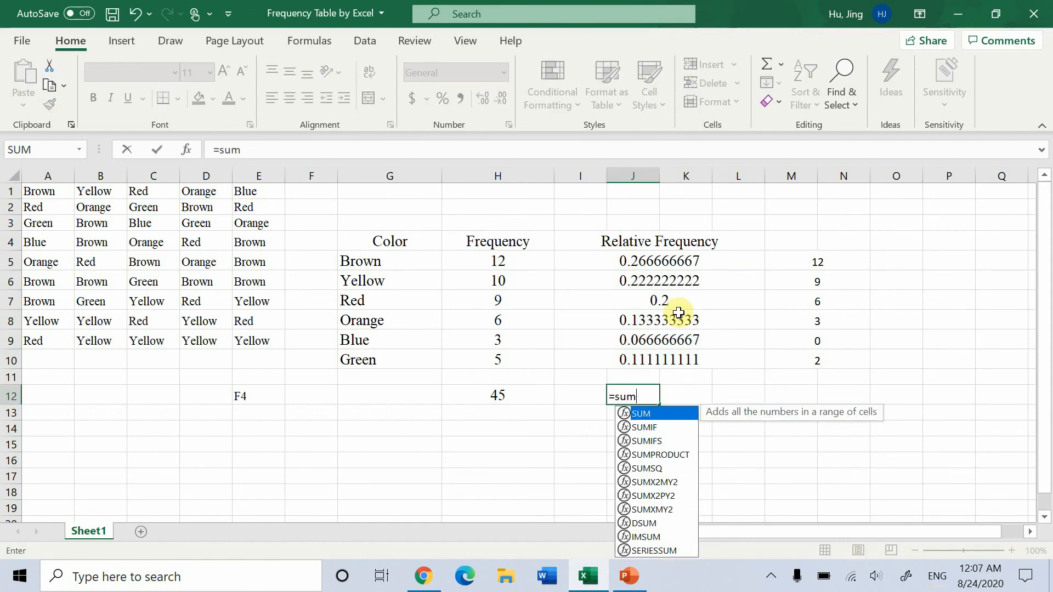
pyautogui.doubleClick(682, 414)
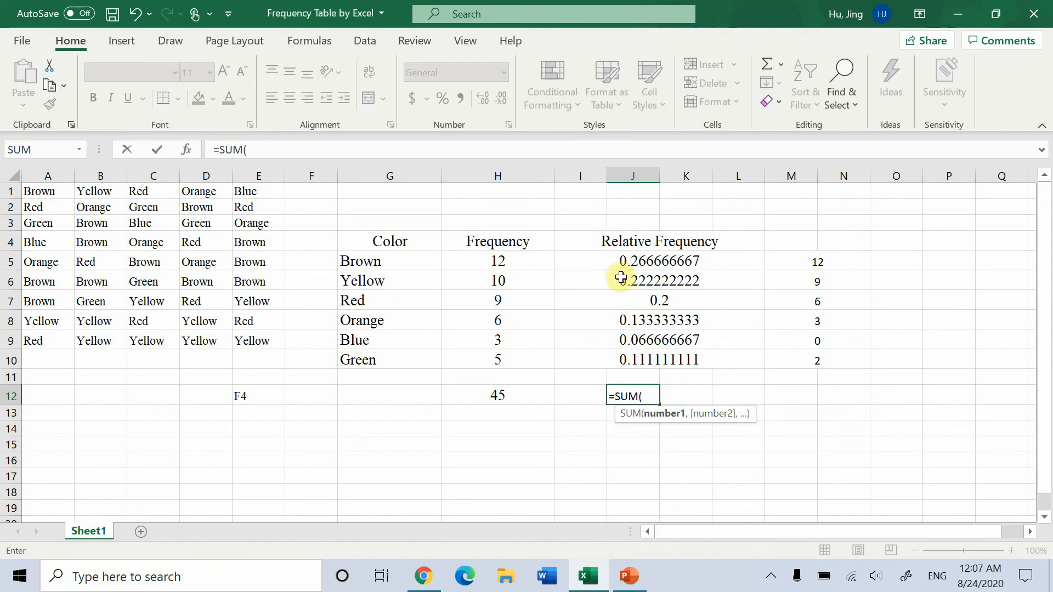
pyautogui.moveTo(613, 258); pyautogui.dragTo(629, 329)
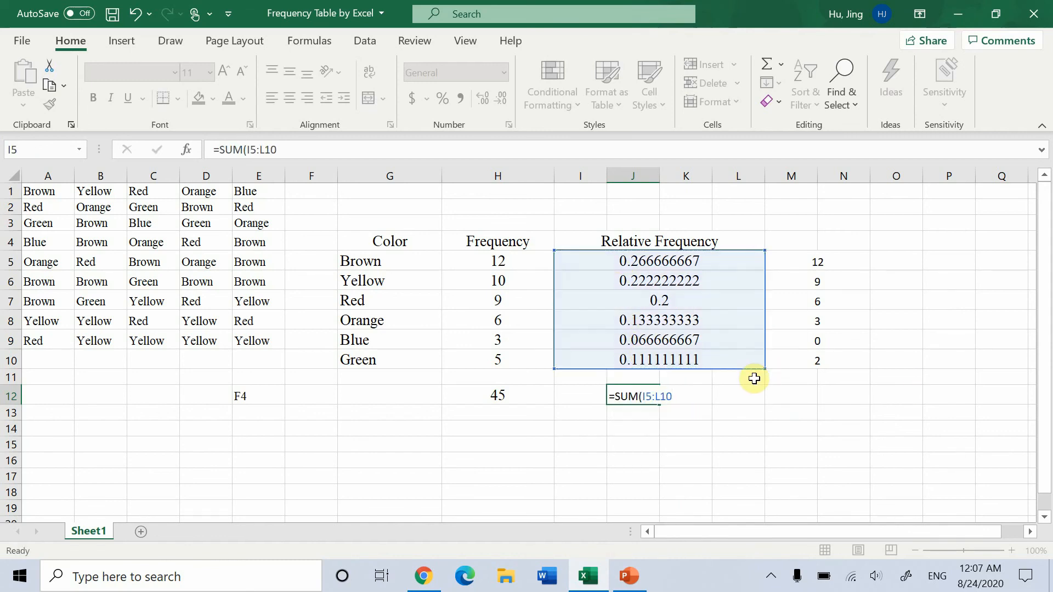
pyautogui.press('Return')
pyautogui.click(642, 397)
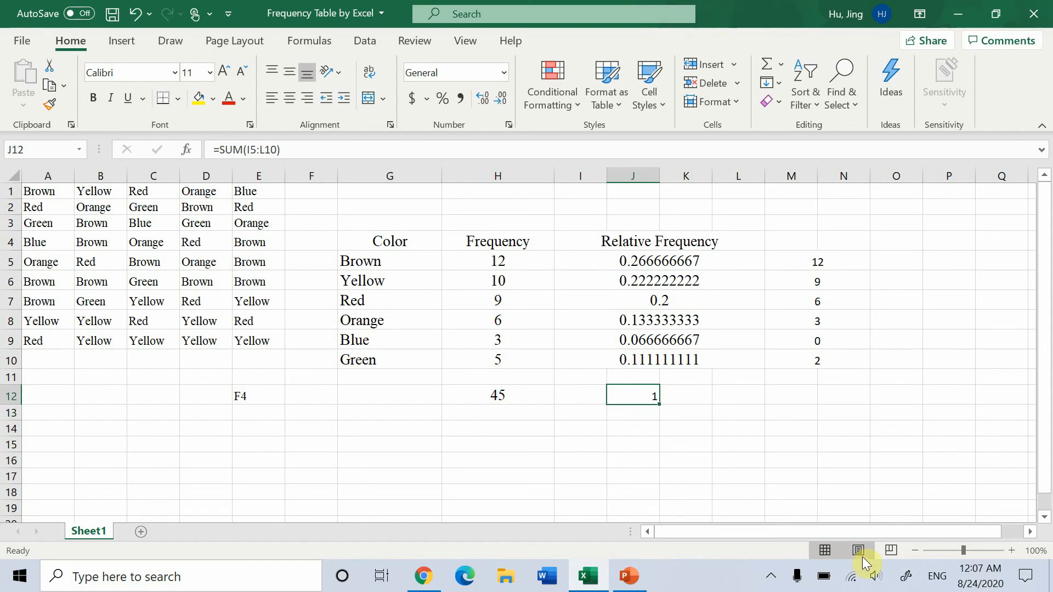